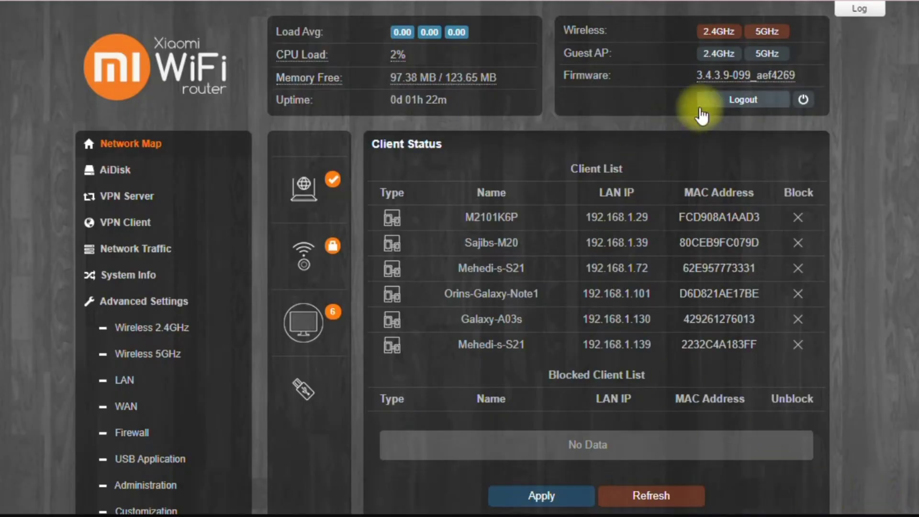
# Open the CPU usage page from the CPU load status and expand the memory details to examine the total memory
pyautogui.click(319, 57)
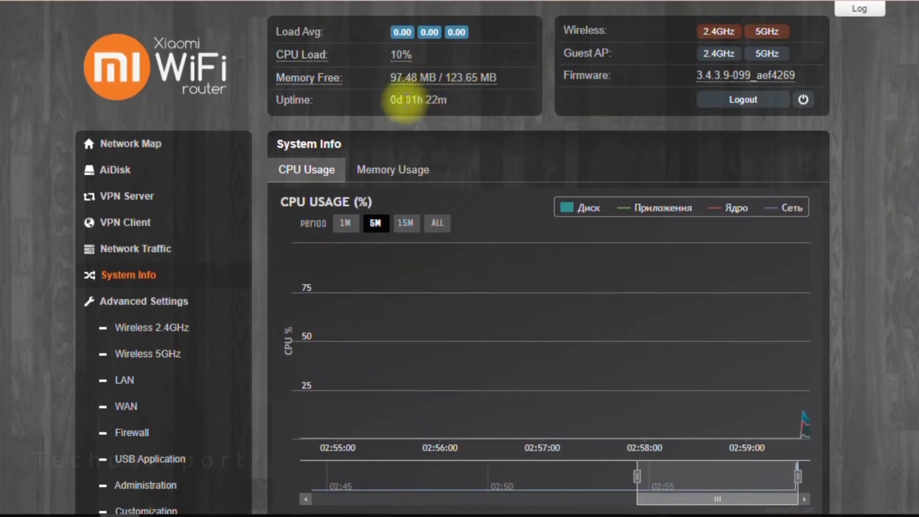
pyautogui.click(440, 78)
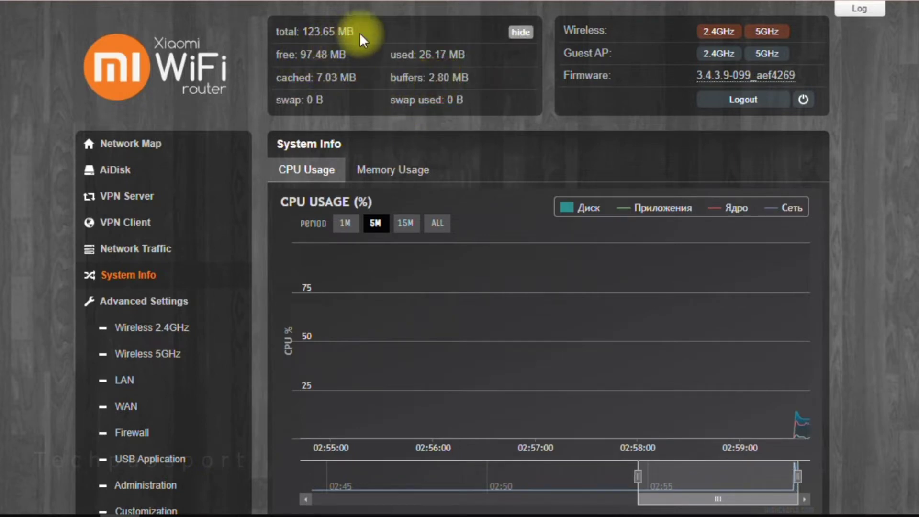
pyautogui.moveTo(309, 31); pyautogui.dragTo(277, 32)
pyautogui.click(371, 40)
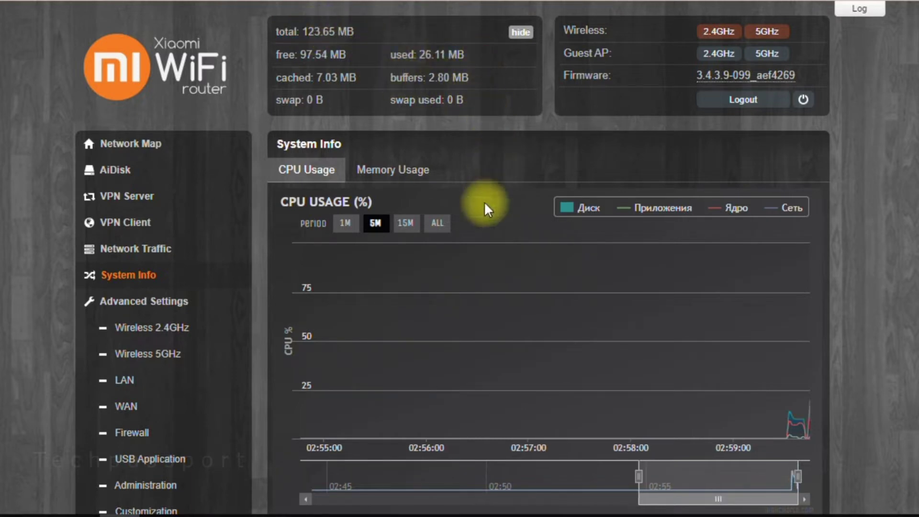
# View the CPU usage graph for the 1M, 15M and ALL periods
pyautogui.click(346, 223)
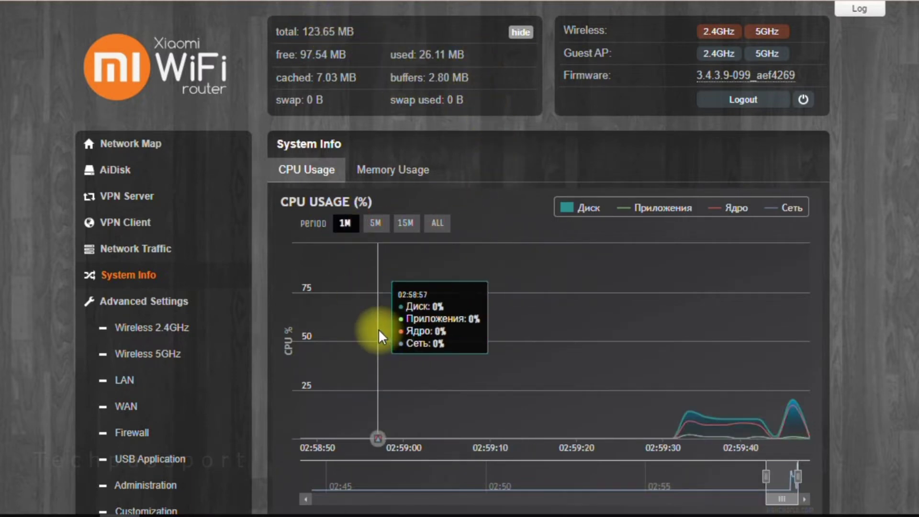
pyautogui.click(407, 225)
pyautogui.click(437, 224)
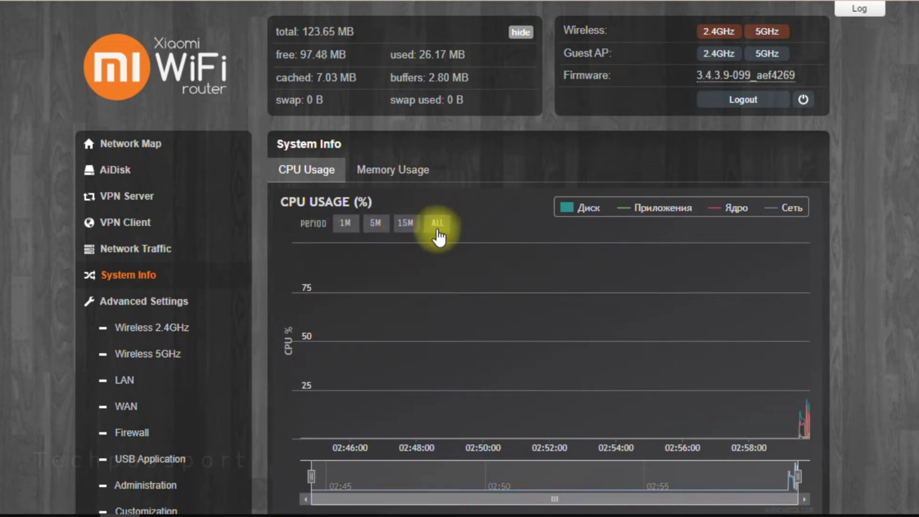
# Look through the 2.4GHz wireless pages: General, Guest AP, Bridge, Wireless MAC Filter, RADIUS Settings and Professional
pyautogui.click(163, 144)
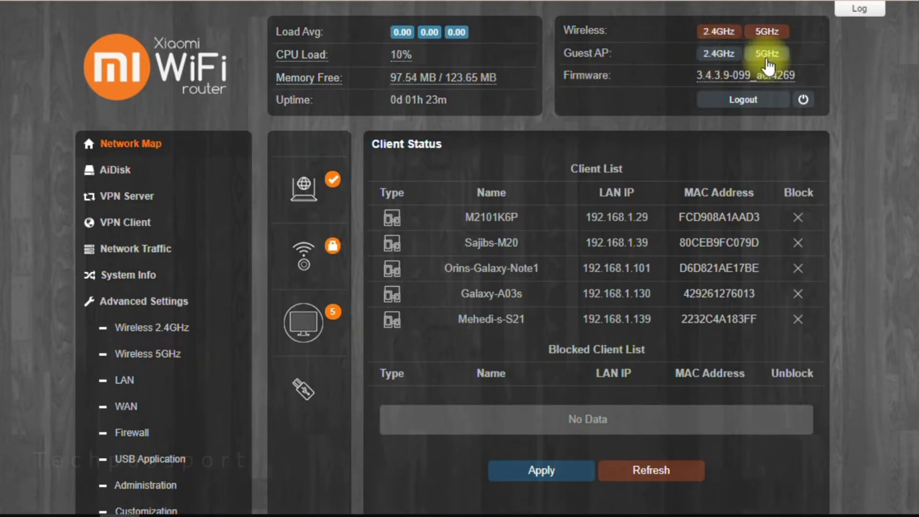
pyautogui.click(716, 35)
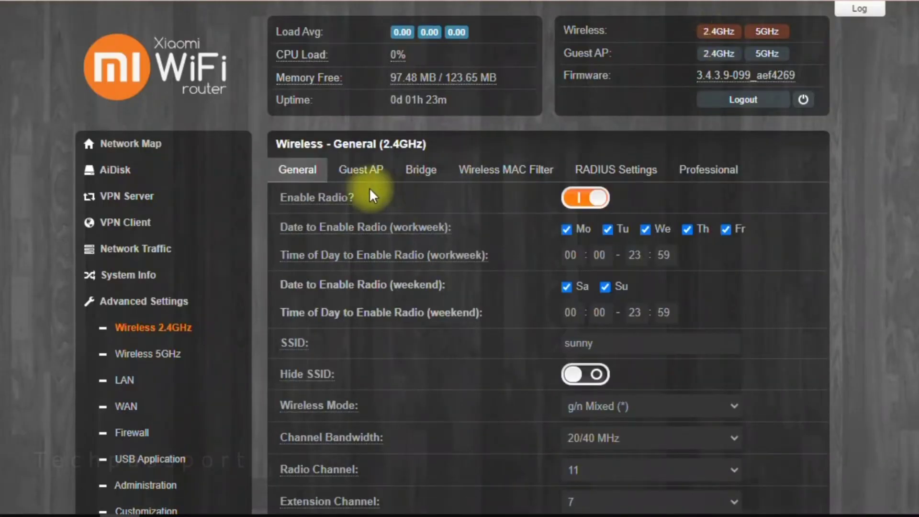
pyautogui.click(365, 176)
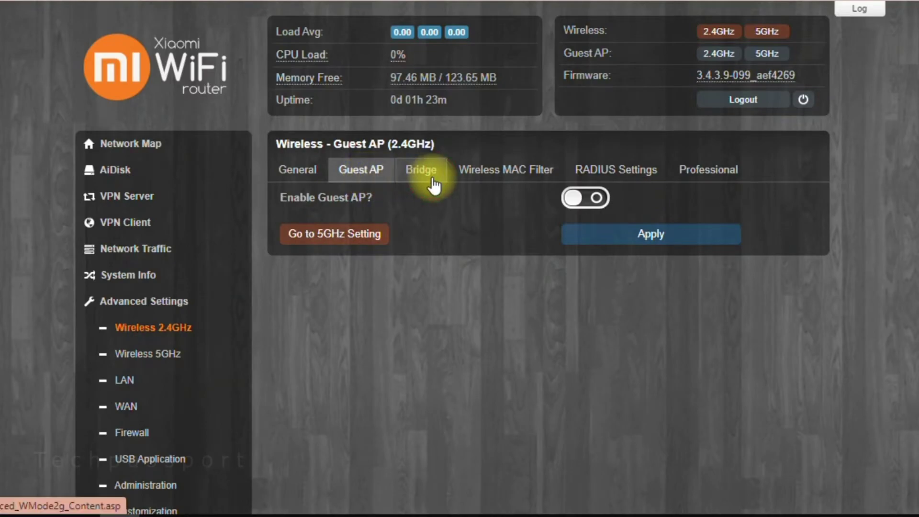
pyautogui.click(434, 186)
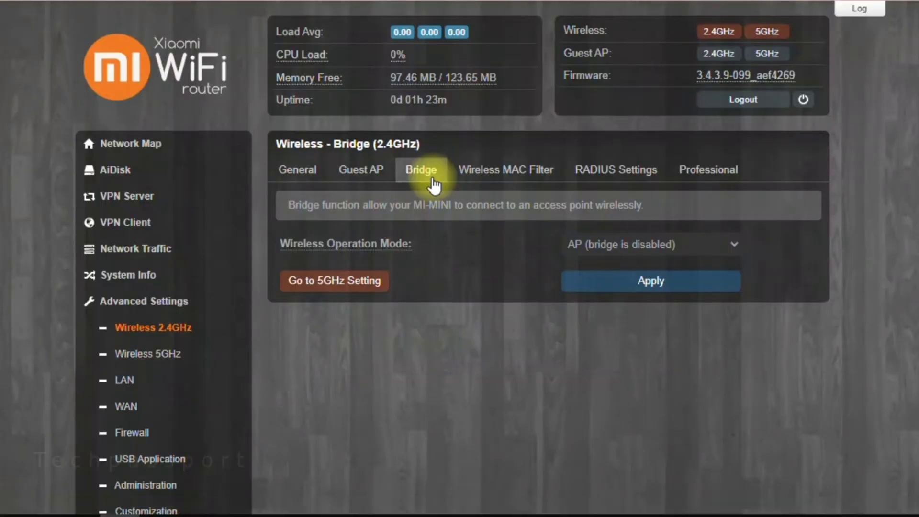
pyautogui.click(500, 181)
pyautogui.click(614, 180)
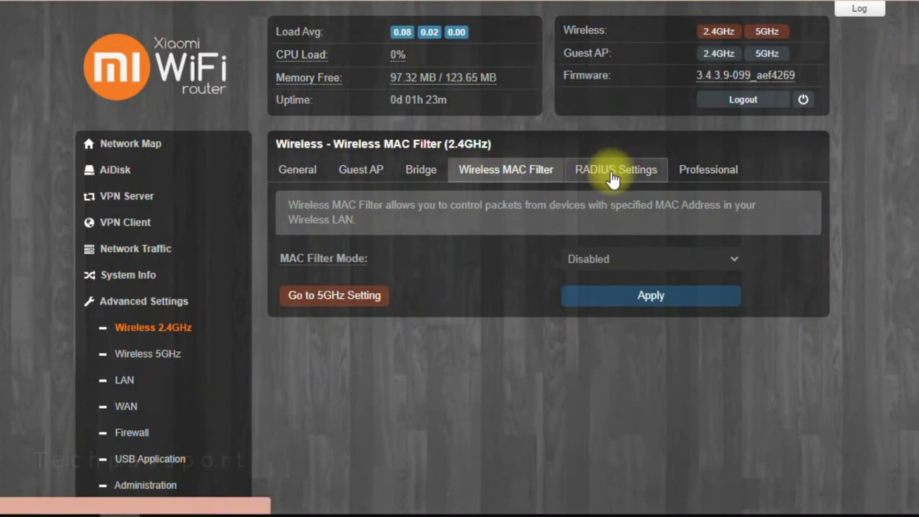
pyautogui.click(697, 180)
# Examine the Internet connection status and the 2.4GHz wireless summary in the network map
pyautogui.click(150, 158)
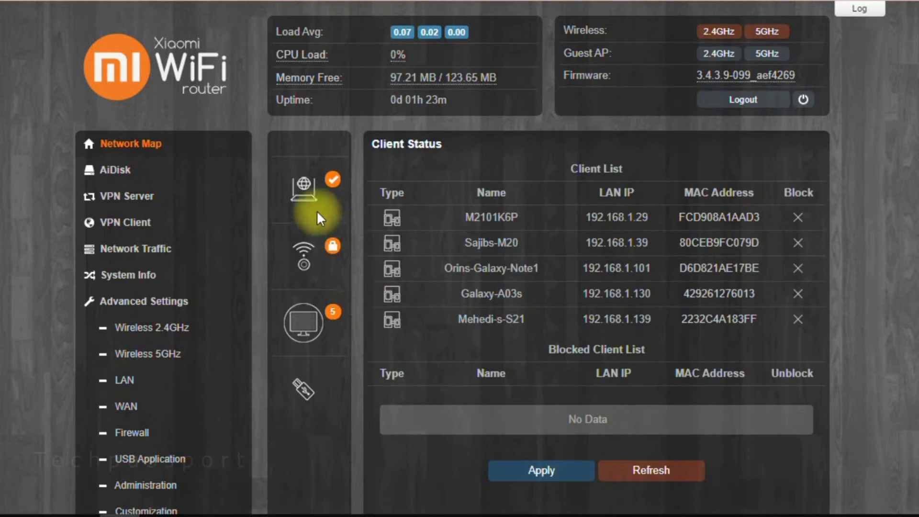
pyautogui.click(305, 188)
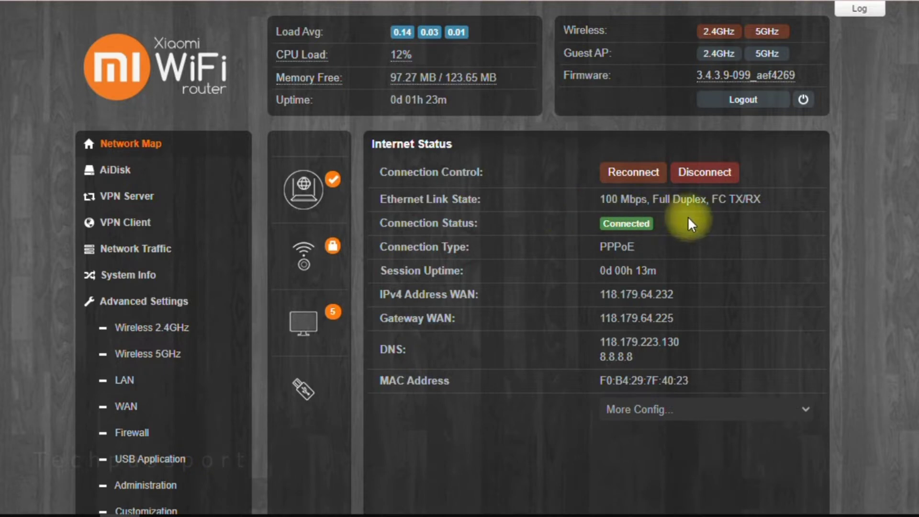
pyautogui.click(302, 251)
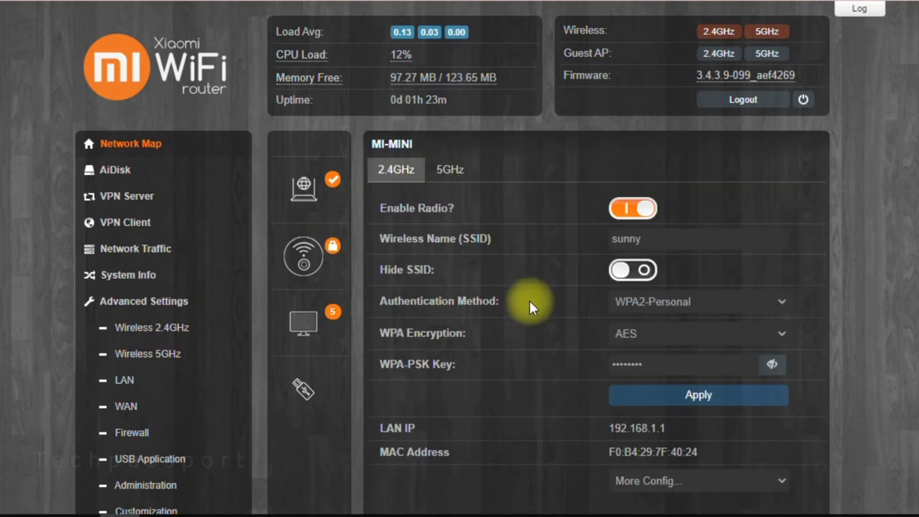
pyautogui.scroll(-2, 530, 302)
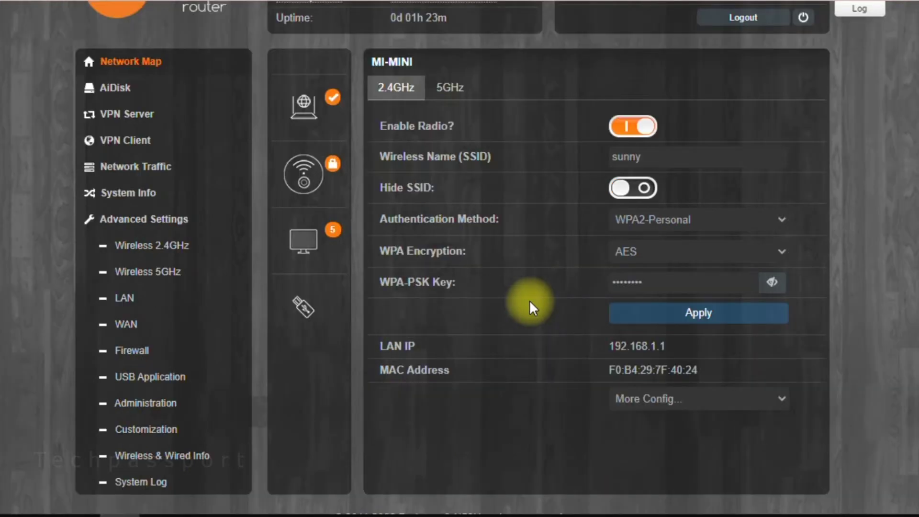
# Reveal and hide the WPA-PSK key of the 2.4GHz network, and highlight the LAN IP address
pyautogui.click(772, 283)
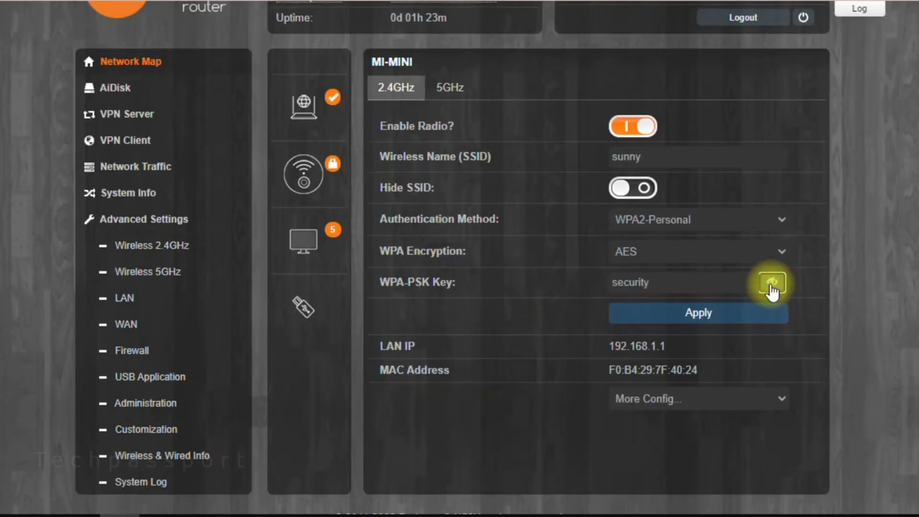
pyautogui.click(772, 284)
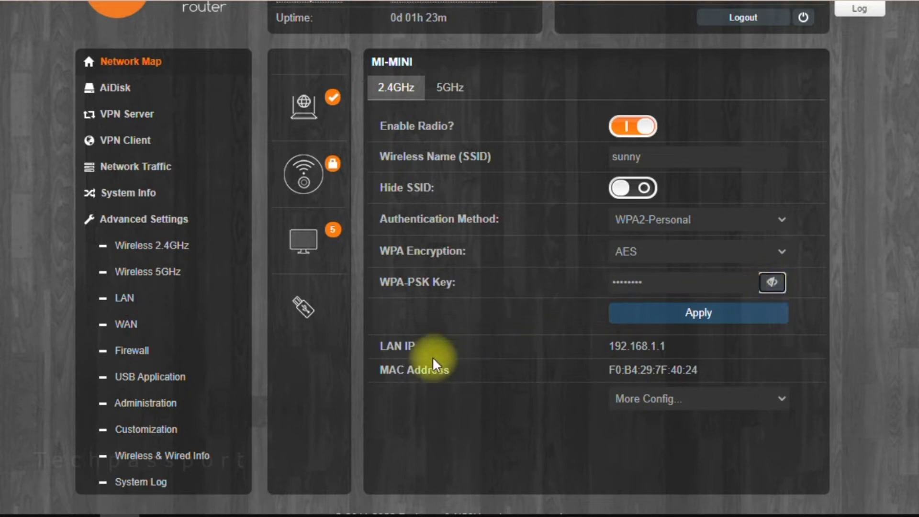
pyautogui.moveTo(690, 347); pyautogui.dragTo(597, 351)
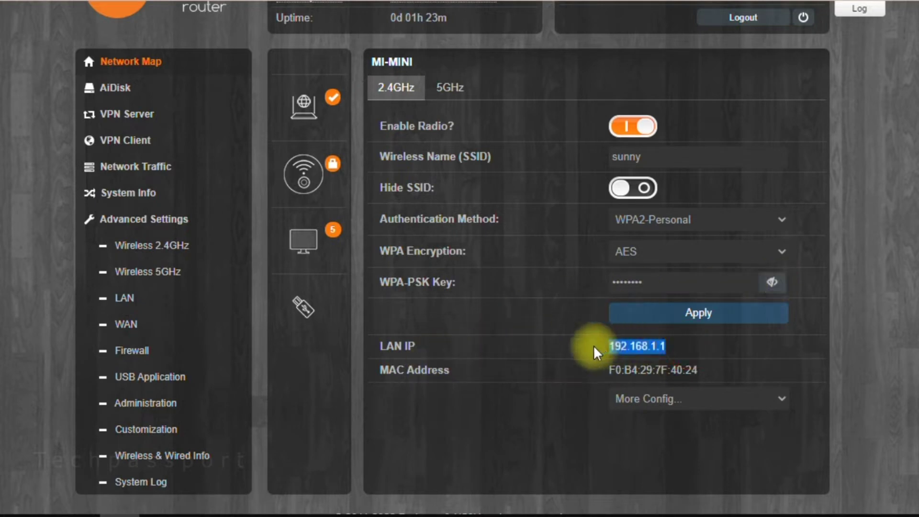
# Open the Wireless & Wired Info page from the additional configuration options of the wireless summary
pyautogui.click(719, 400)
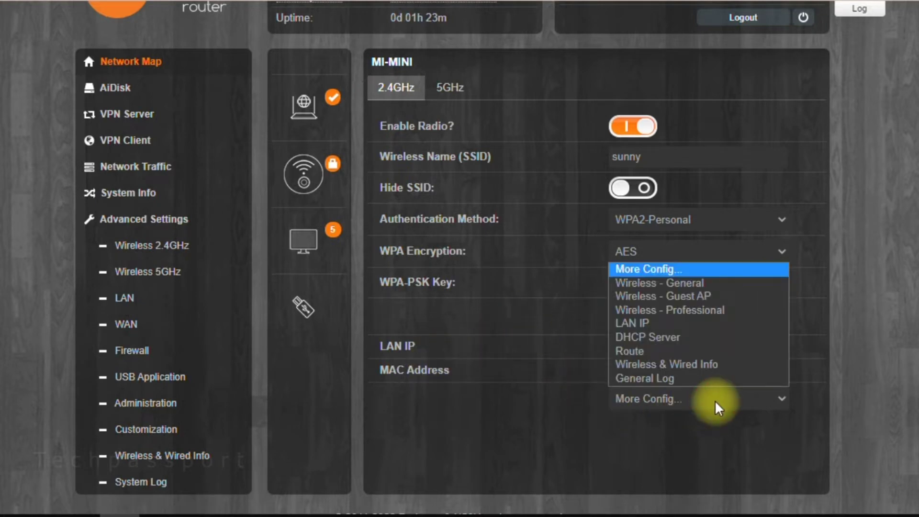
pyautogui.click(677, 366)
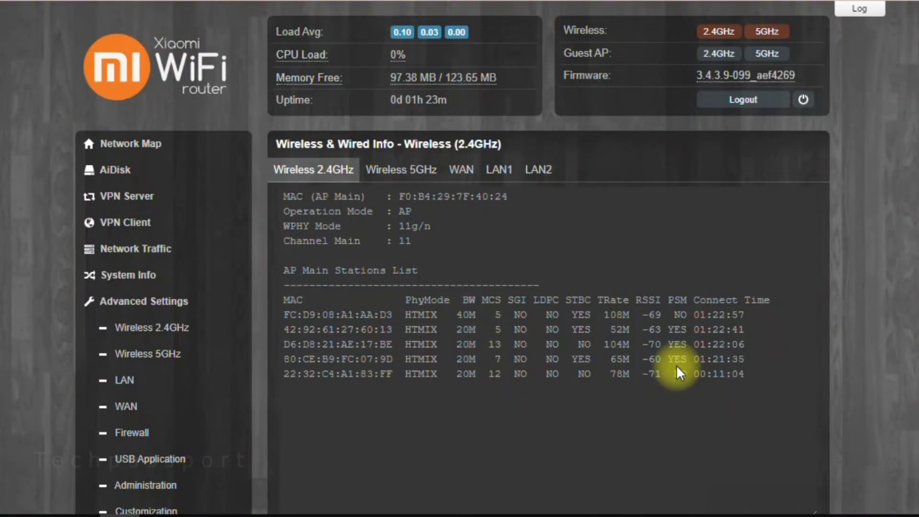
# Inspect the details of the connected clients in the network map's client list and open the AiDisk page
pyautogui.click(170, 145)
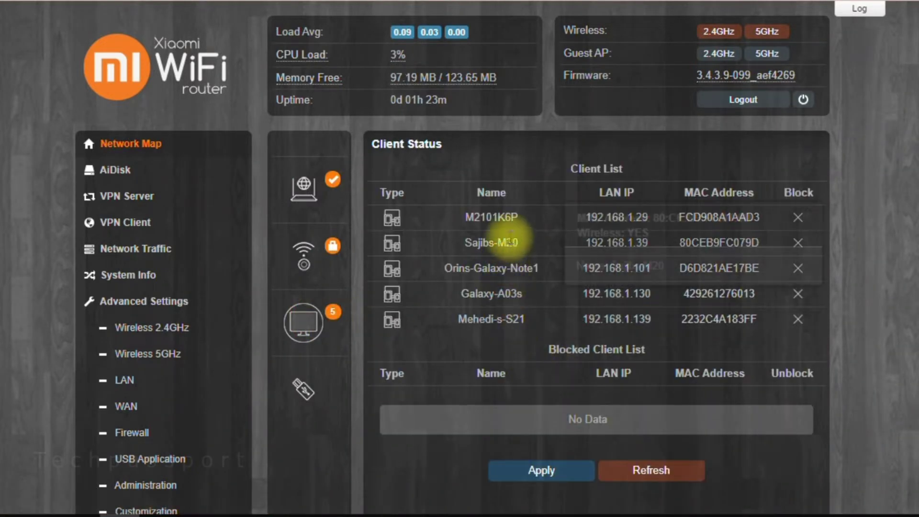
pyautogui.moveTo(515, 214)
pyautogui.moveTo(517, 243)
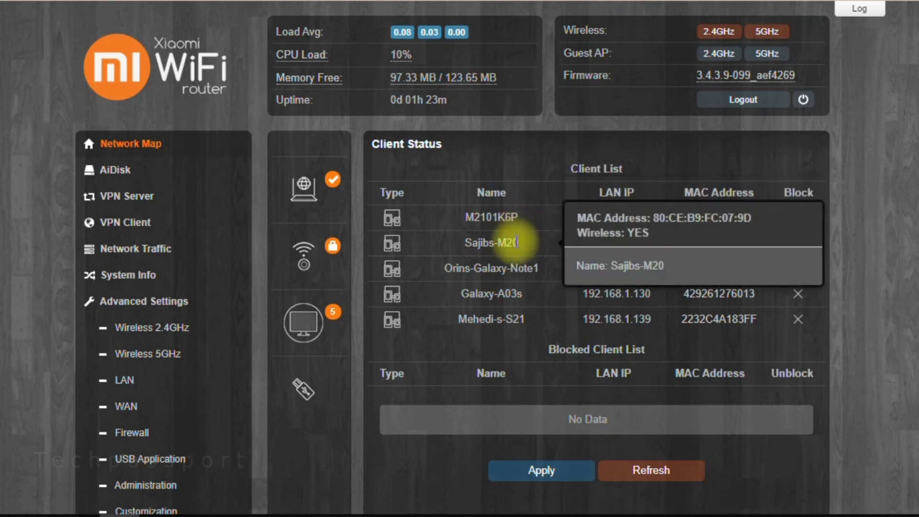
pyautogui.moveTo(517, 268)
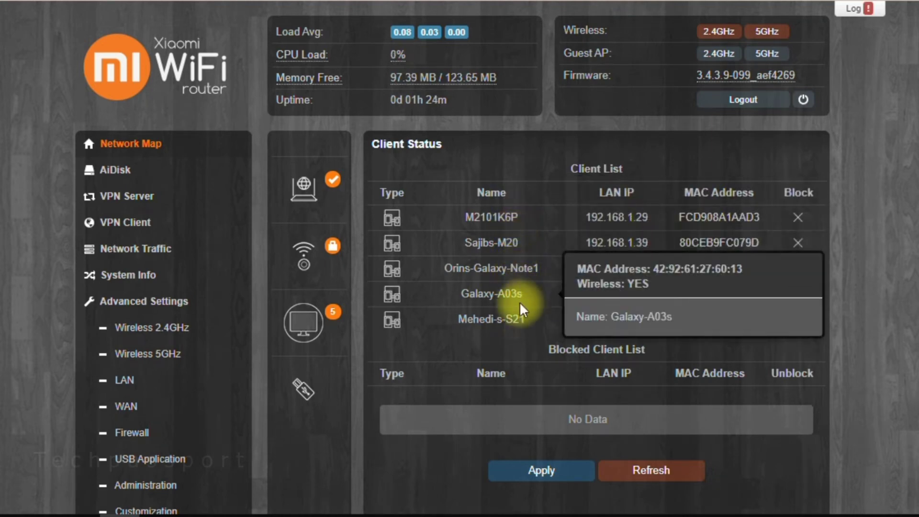
pyautogui.moveTo(523, 319)
pyautogui.scroll(-2, 480, 408)
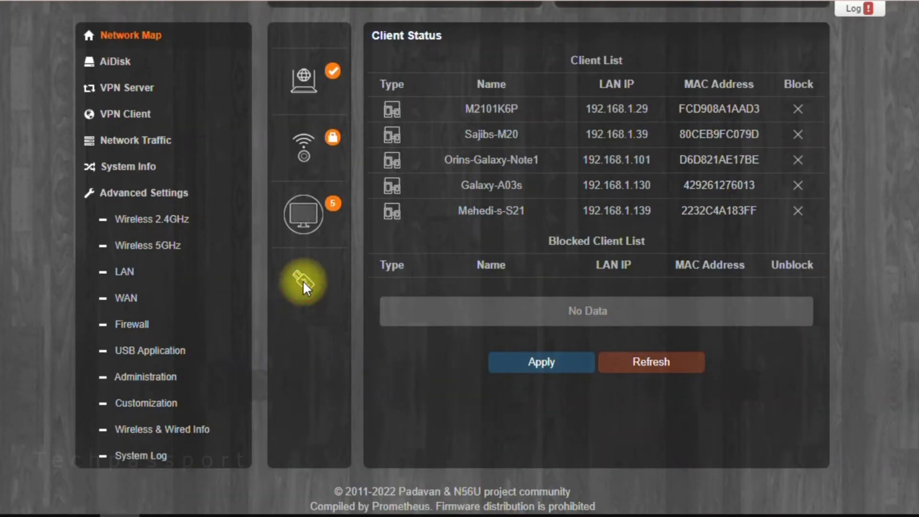
pyautogui.scroll(2, 296, 286)
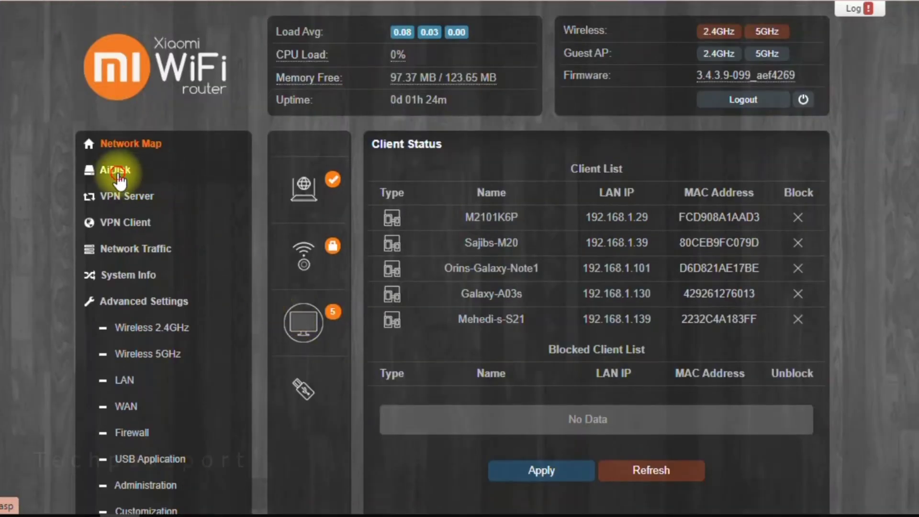
pyautogui.click(118, 176)
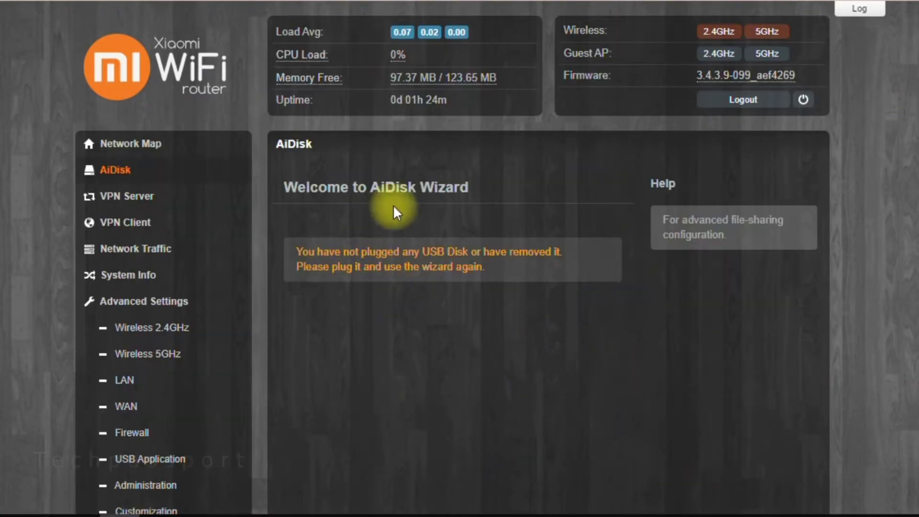
# Open the VPN Server page and switch on the VPN server to show its settings
pyautogui.click(138, 196)
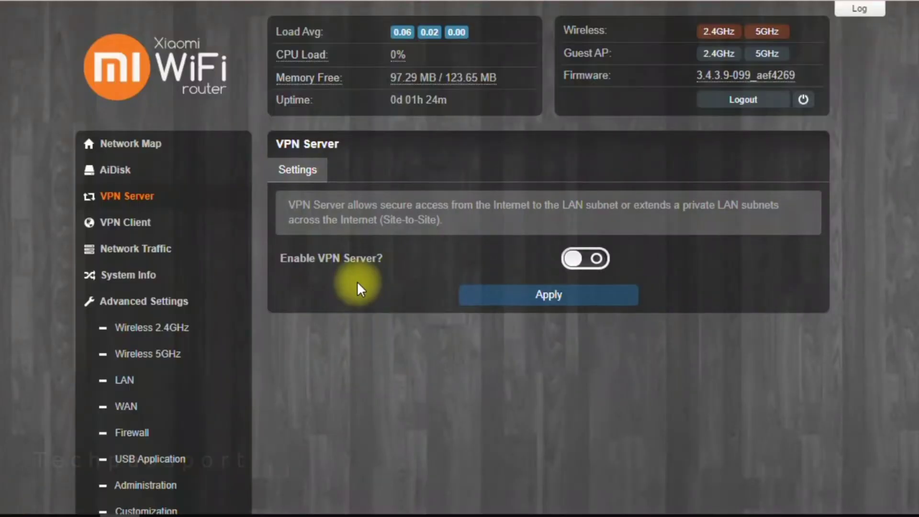
pyautogui.click(583, 258)
pyautogui.scroll(-3, 502, 299)
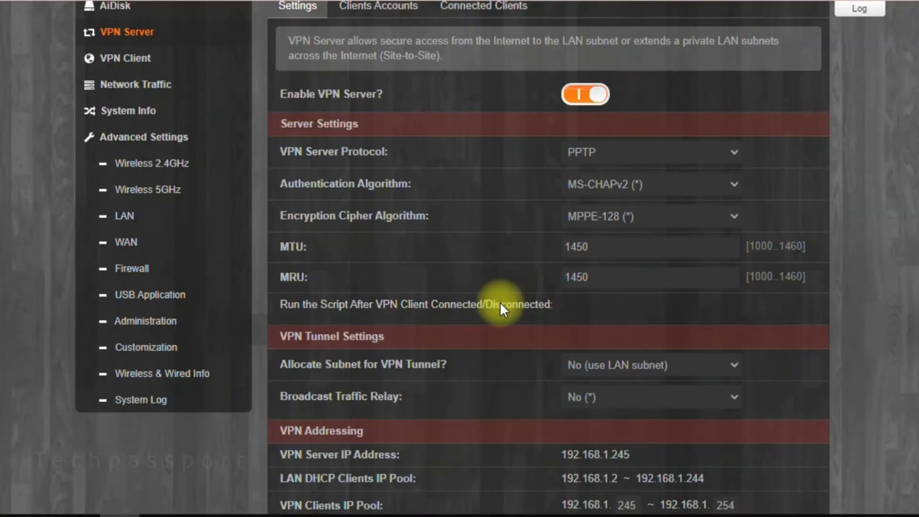
# Examine the VPN server's protocol, authentication and encryption options, MTU, and its tunnel and addressing settings
pyautogui.click(636, 156)
pyautogui.click(636, 156)
pyautogui.click(632, 187)
pyautogui.click(628, 212)
pyautogui.click(628, 212)
pyautogui.click(624, 246)
pyautogui.scroll(-2, 414, 254)
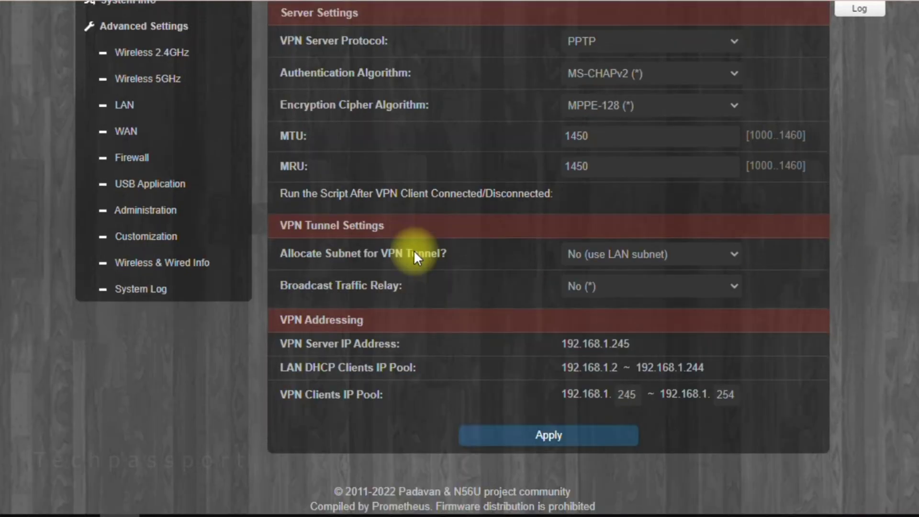
# Open the VPN Client page and switch on the VPN client to show its settings
pyautogui.scroll(4, 414, 253)
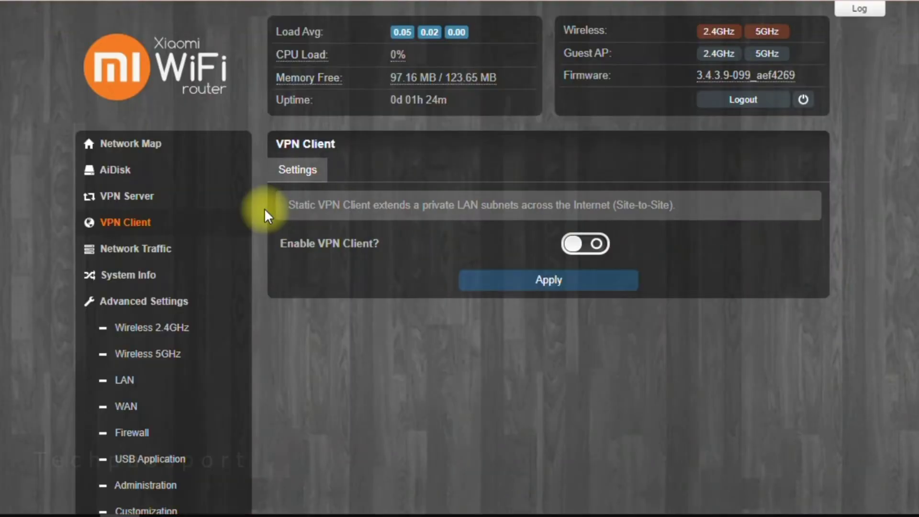
pyautogui.click(598, 244)
pyautogui.scroll(-2, 563, 292)
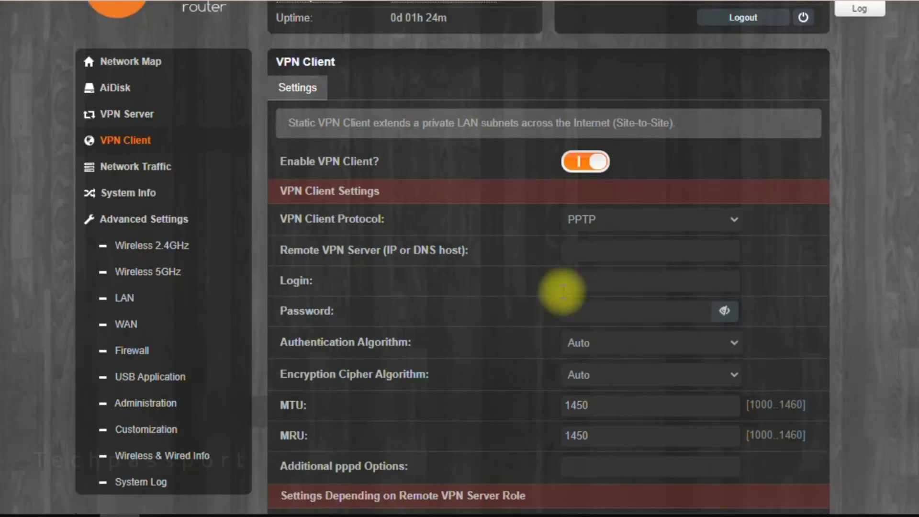
# Examine the VPN client's protocol choices, remote server role settings and remote LAN subnet routing
pyautogui.click(618, 221)
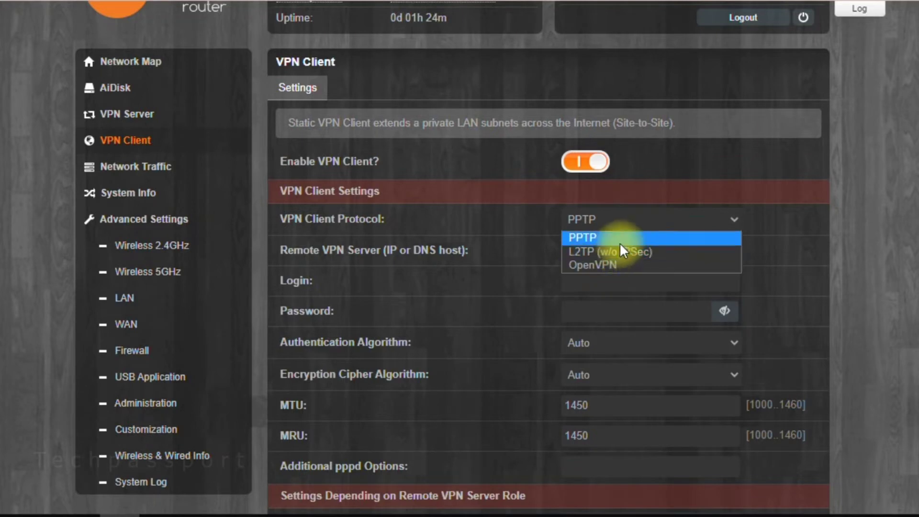
pyautogui.click(472, 269)
pyautogui.scroll(-2, 472, 270)
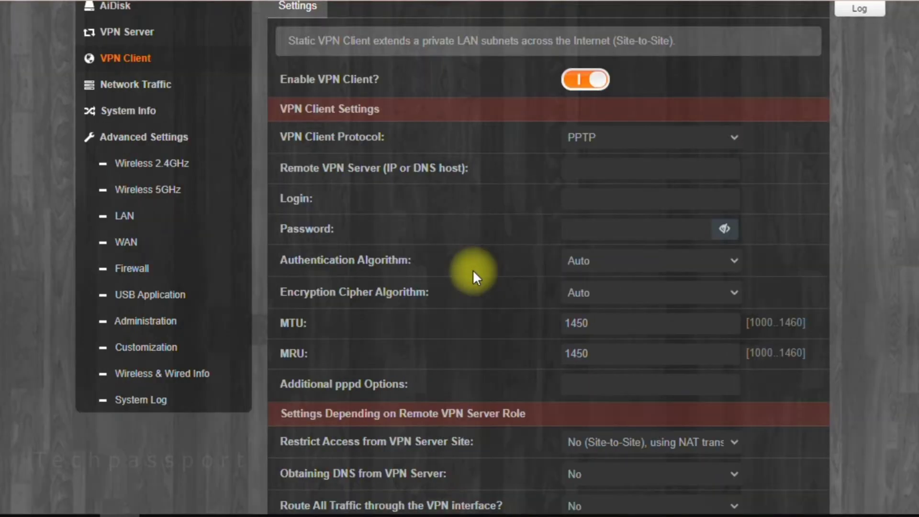
pyautogui.scroll(-4, 473, 269)
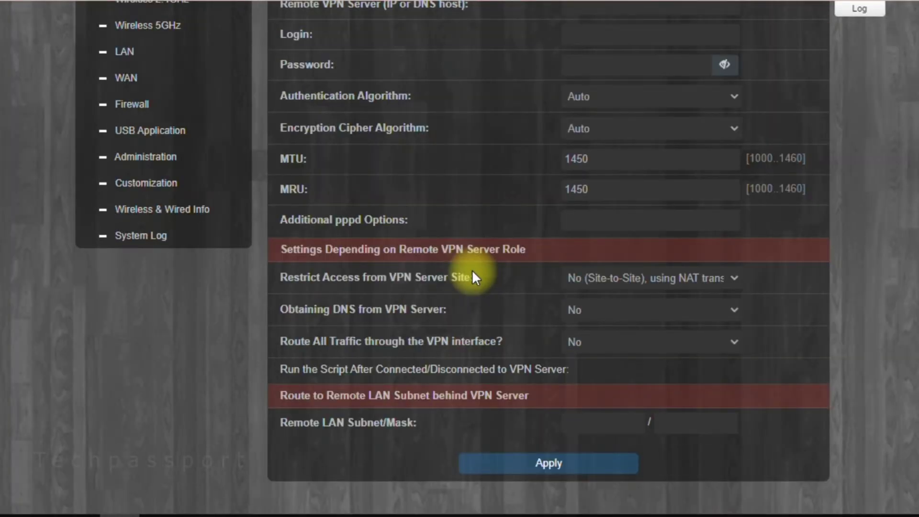
# Open the Network Traffic page and examine the real-time wired LAN graph and its downlink and uplink figures
pyautogui.scroll(6, 472, 277)
pyautogui.click(174, 167)
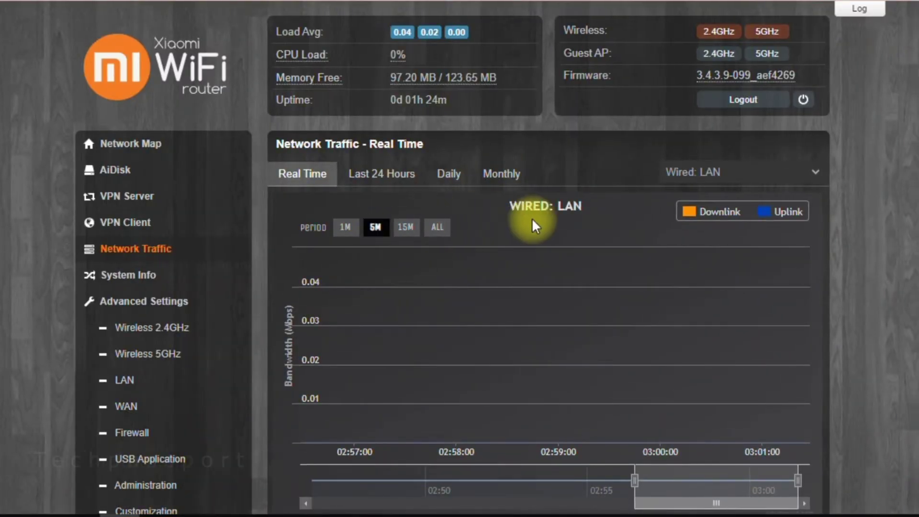
pyautogui.scroll(-2, 532, 224)
pyautogui.scroll(-2, 531, 217)
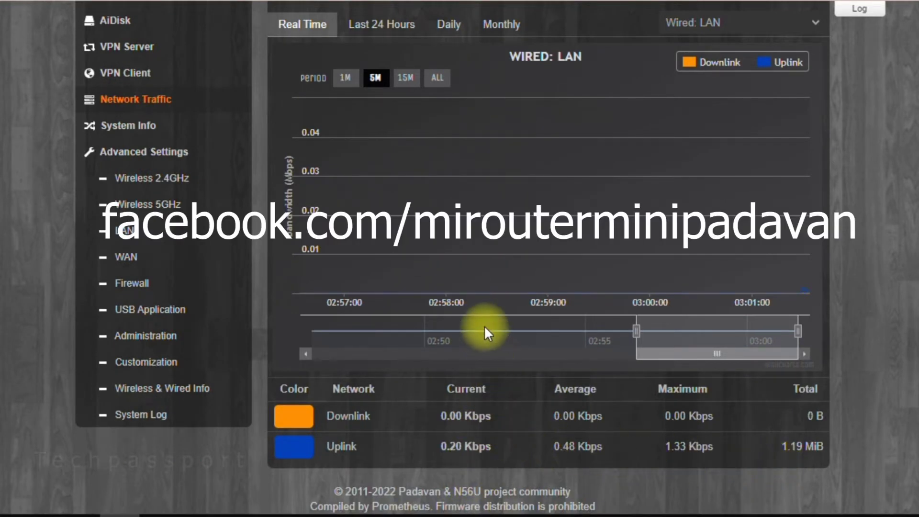
# Show the last minute of real-time wired LAN traffic and examine its downlink and uplink figures
pyautogui.scroll(2, 484, 328)
pyautogui.click(348, 160)
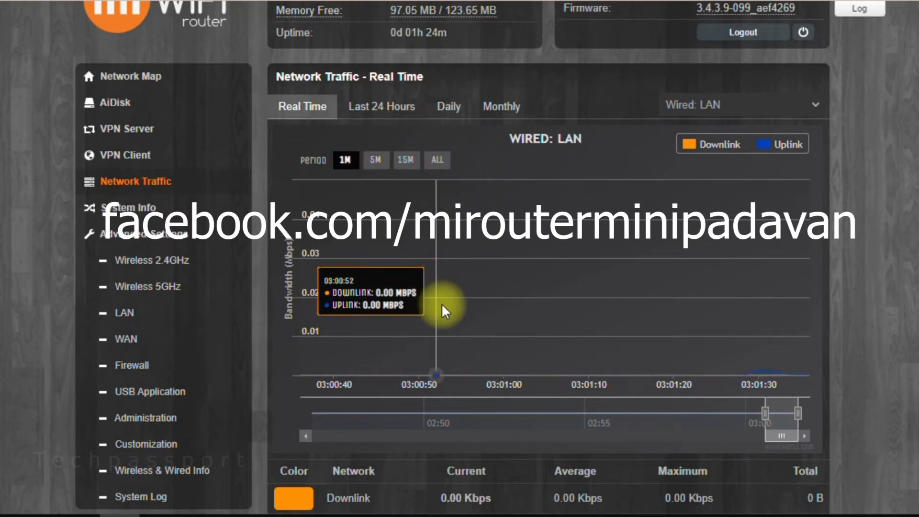
pyautogui.scroll(-2, 442, 303)
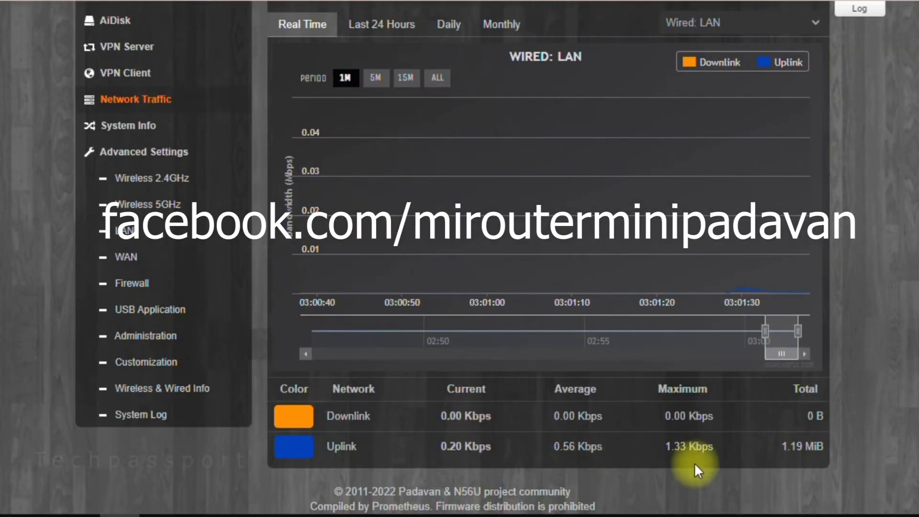
pyautogui.scroll(4, 497, 405)
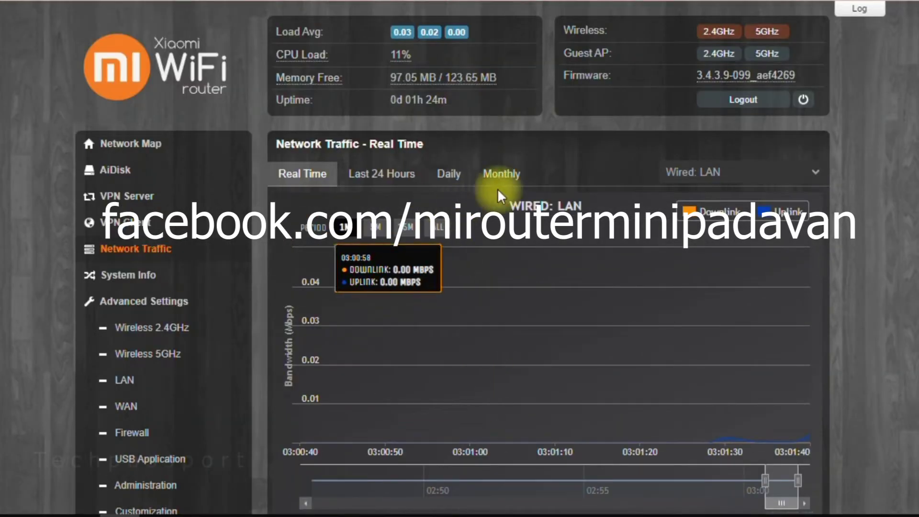
# Examine the monthly and daily wired WAN traffic tables for downlink, uplink and total usage by date
pyautogui.click(513, 181)
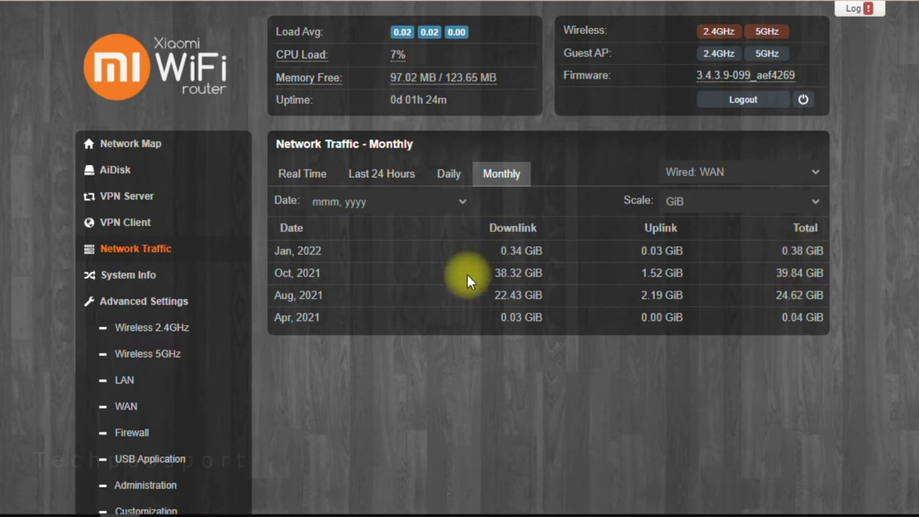
pyautogui.click(456, 185)
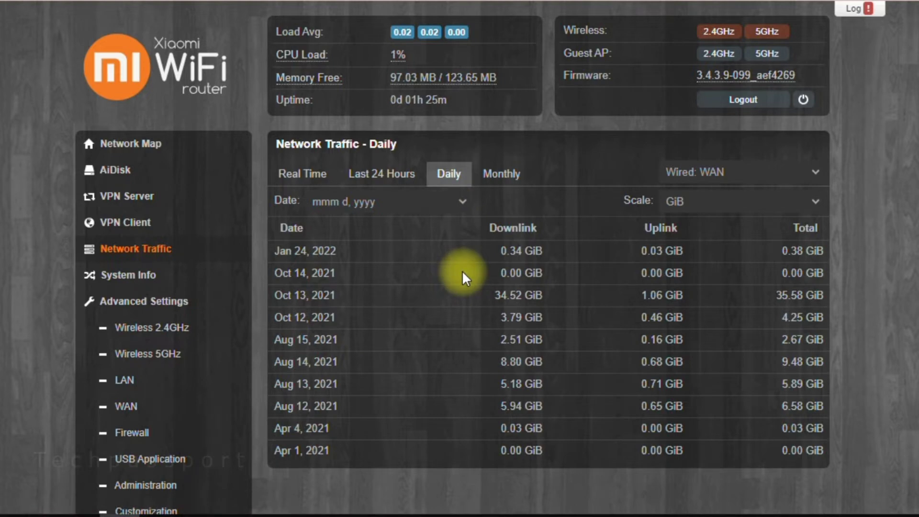
pyautogui.scroll(-2, 461, 271)
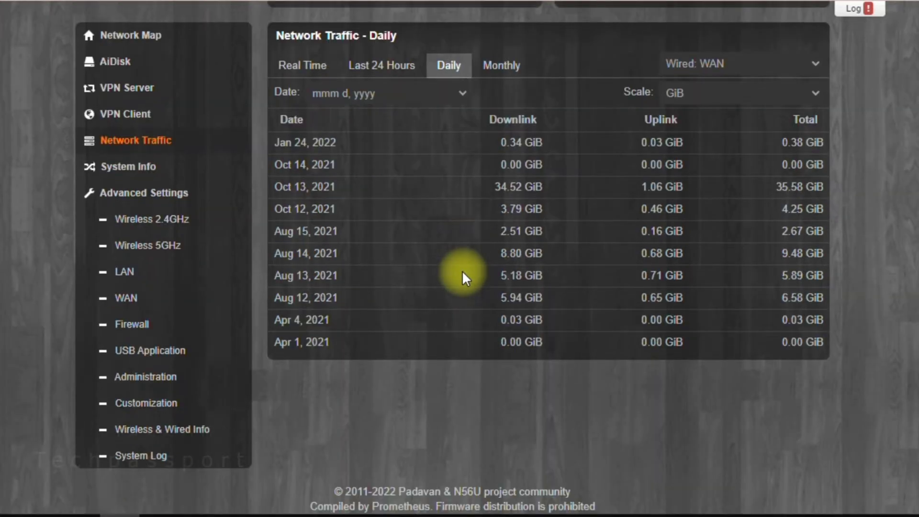
pyautogui.scroll(2, 462, 270)
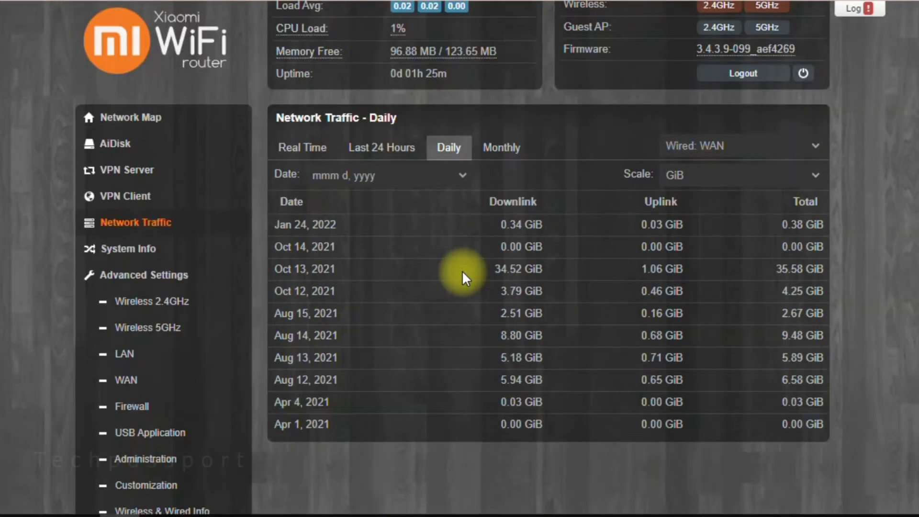
pyautogui.scroll(1, 462, 271)
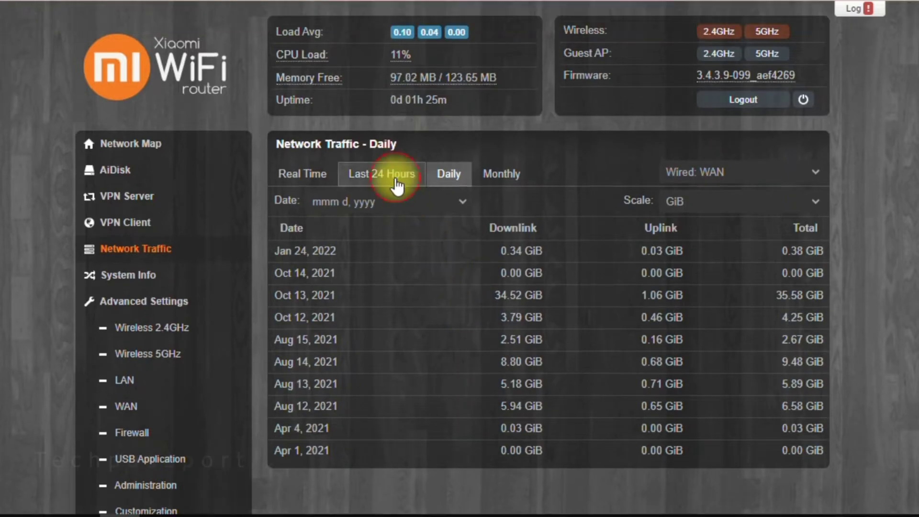
# Examine the wired WAN traffic graph and bandwidth figures for the last 24 hours
pyautogui.click(400, 178)
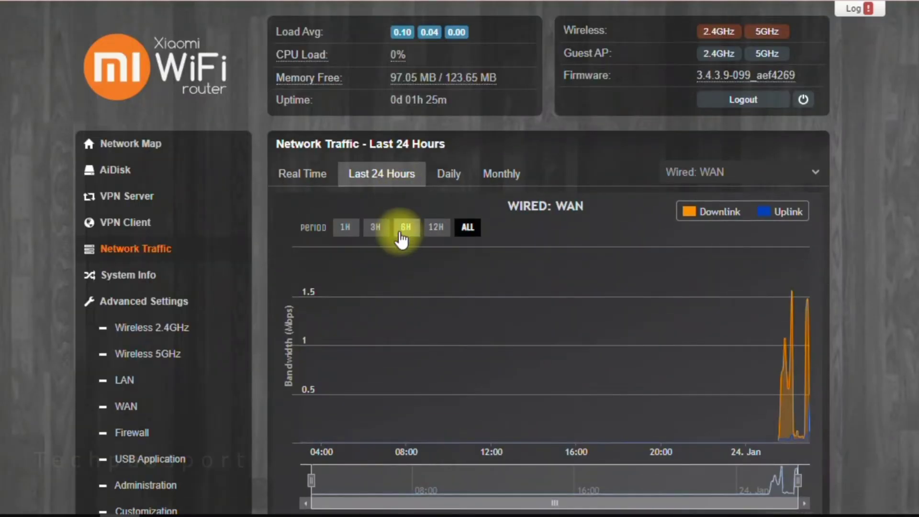
pyautogui.scroll(-3, 402, 234)
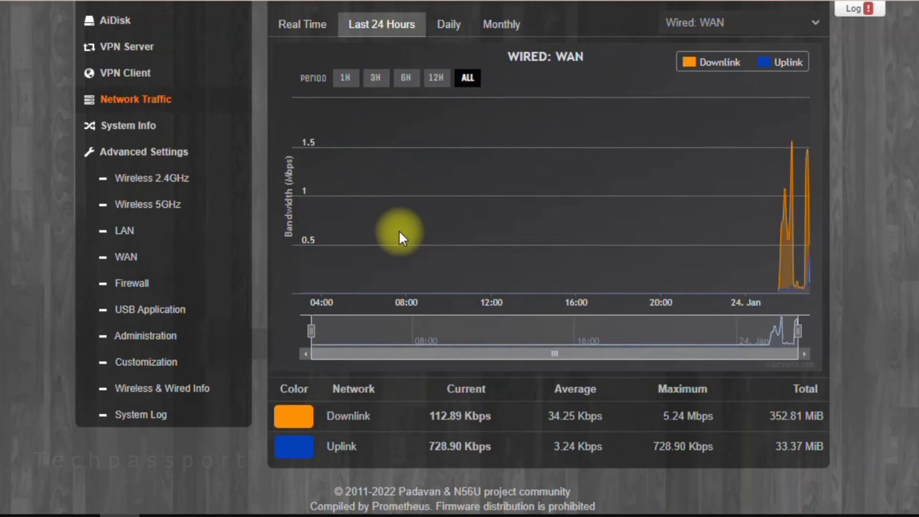
pyautogui.scroll(2, 398, 230)
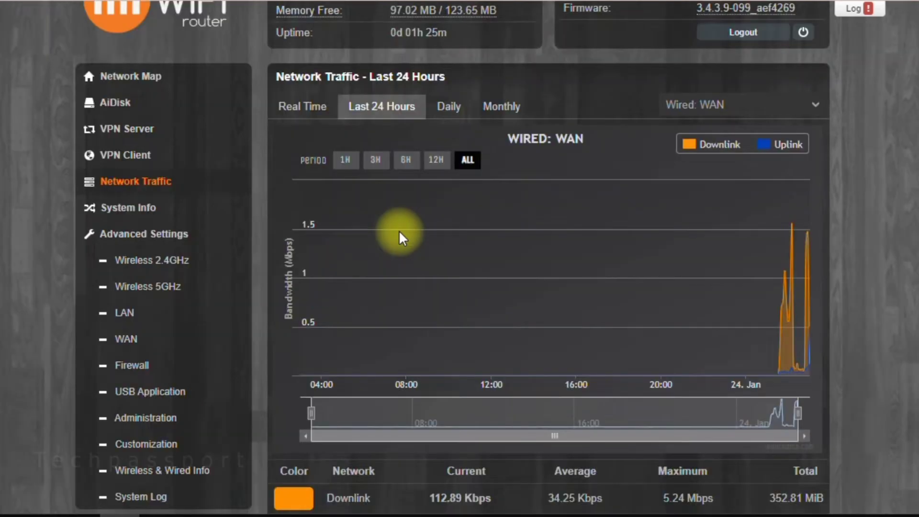
# Open the System Info page and examine the CPU usage graph
pyautogui.click(114, 207)
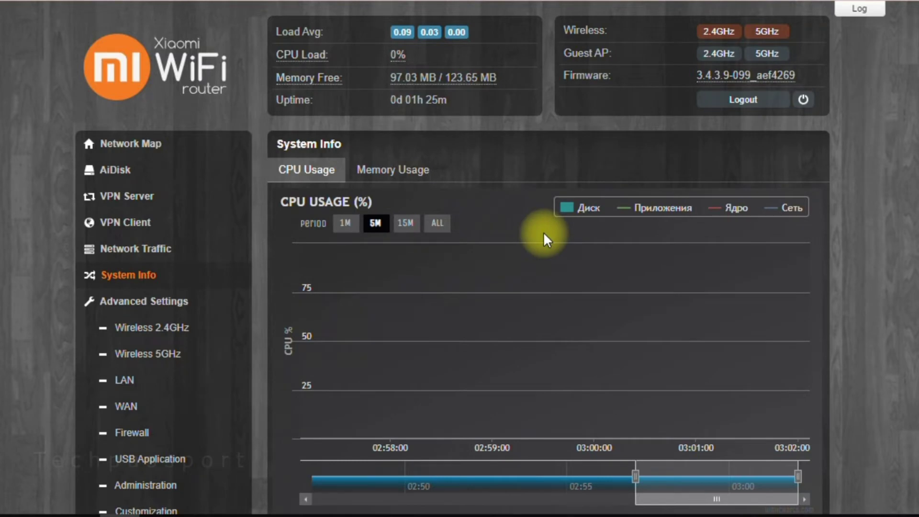
pyautogui.scroll(-2, 543, 232)
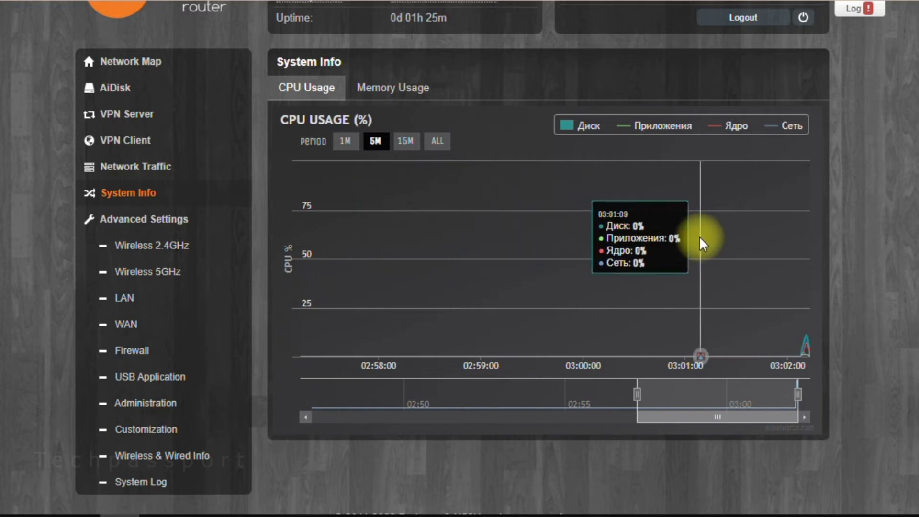
pyautogui.scroll(2, 700, 236)
pyautogui.scroll(-3, 699, 237)
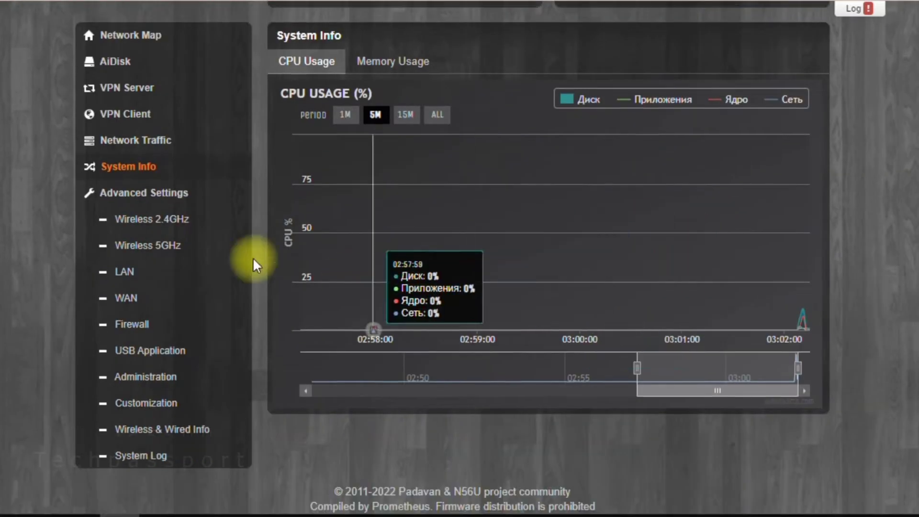
# Open the general 2.4GHz wireless settings from the Advanced Settings overview and examine the radio schedule, SSID, channel and security options
pyautogui.click(185, 196)
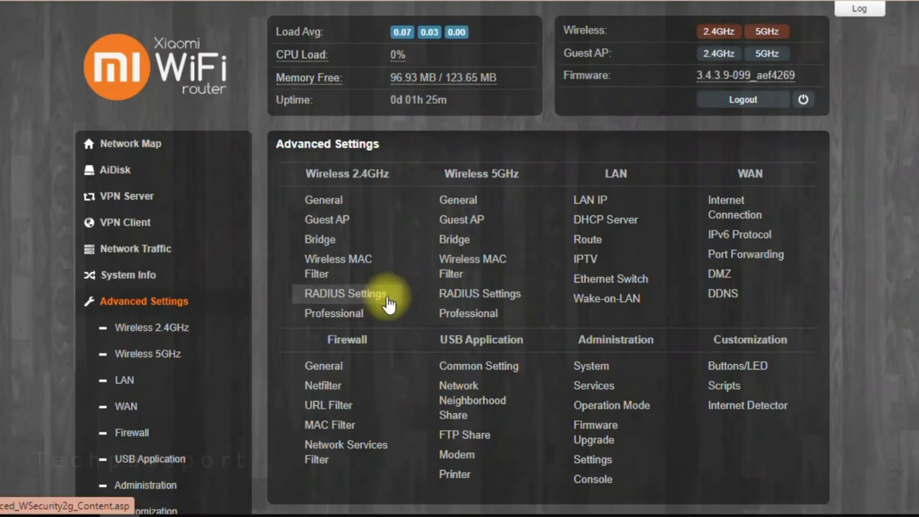
pyautogui.click(335, 201)
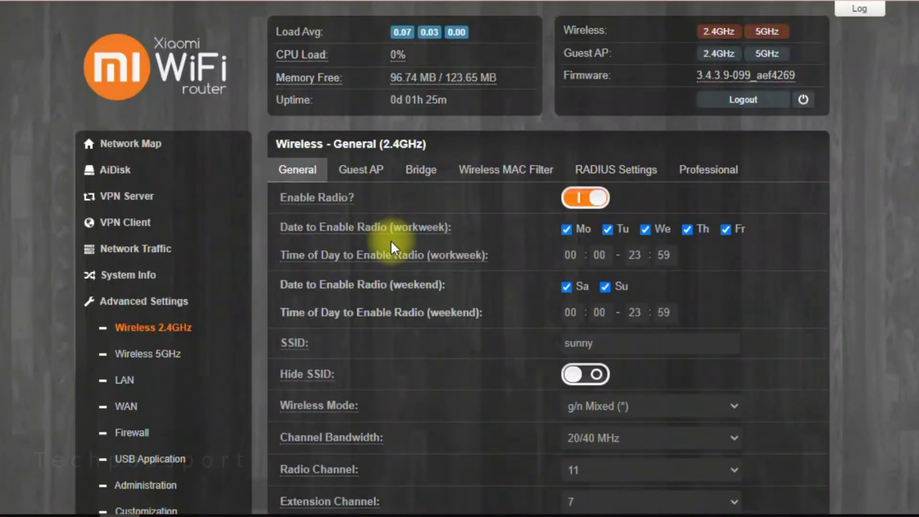
pyautogui.scroll(-2, 391, 240)
pyautogui.scroll(-2, 391, 240)
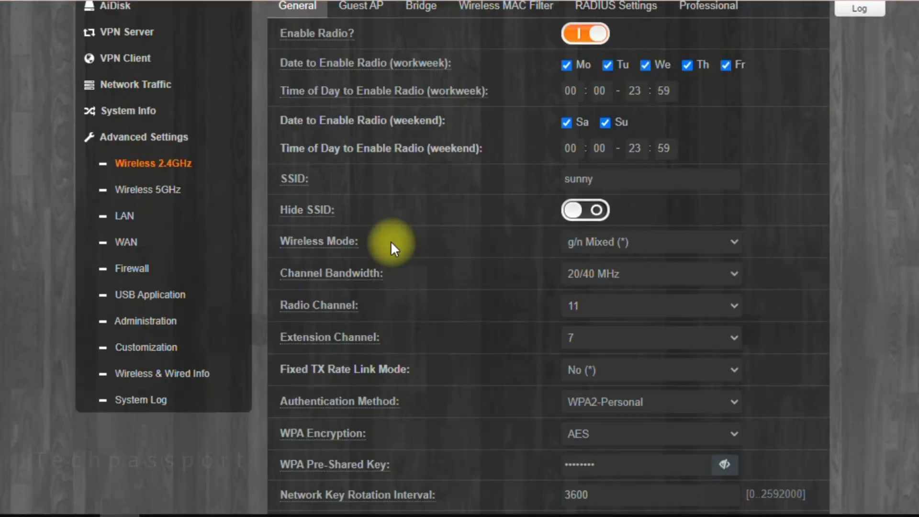
pyautogui.scroll(-4, 391, 240)
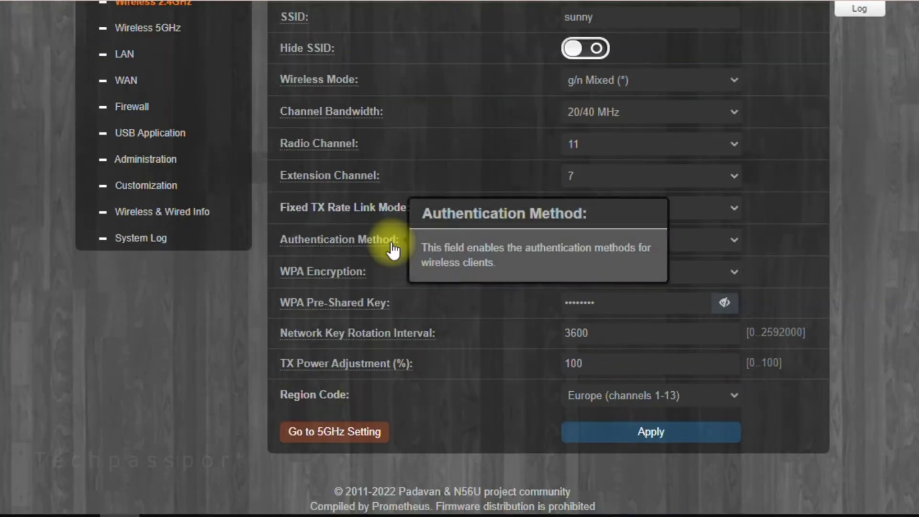
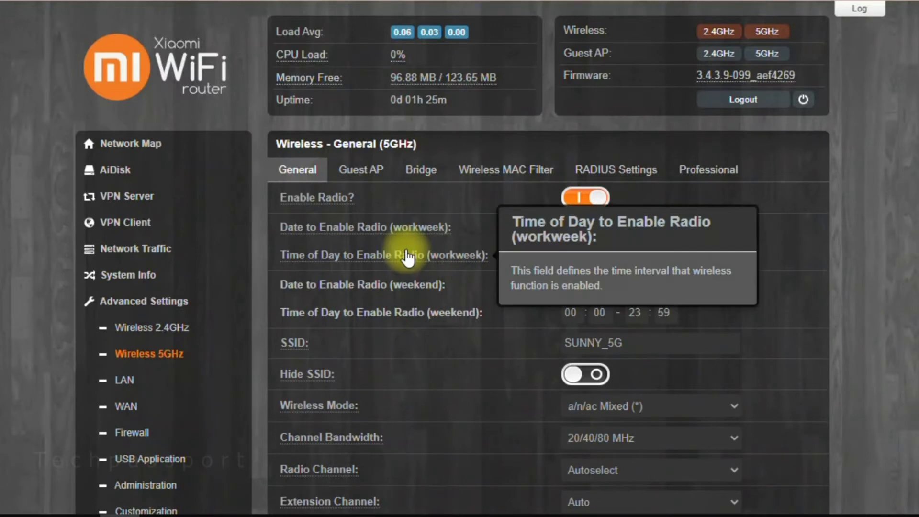
# Examine the 5GHz wireless Bridge, RADIUS and Professional settings, including spatial streams, thresholds and beacon interval
pyautogui.click(408, 178)
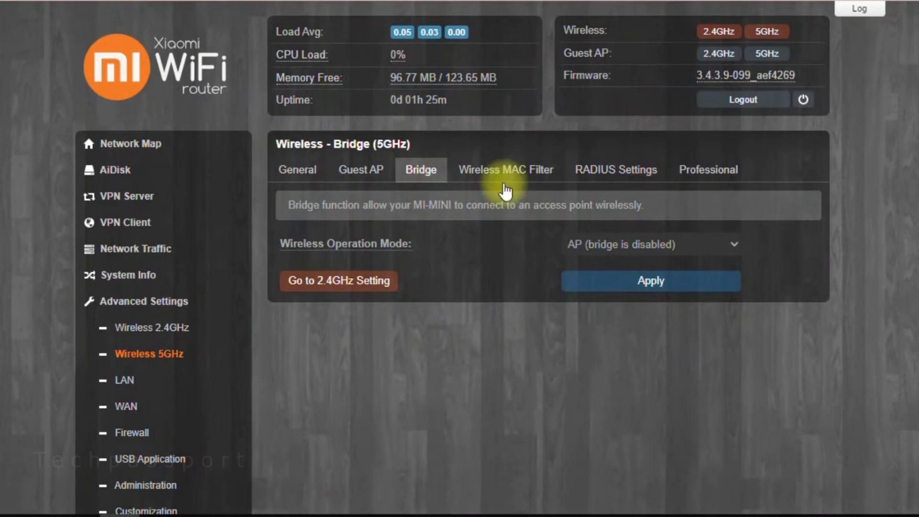
pyautogui.click(617, 181)
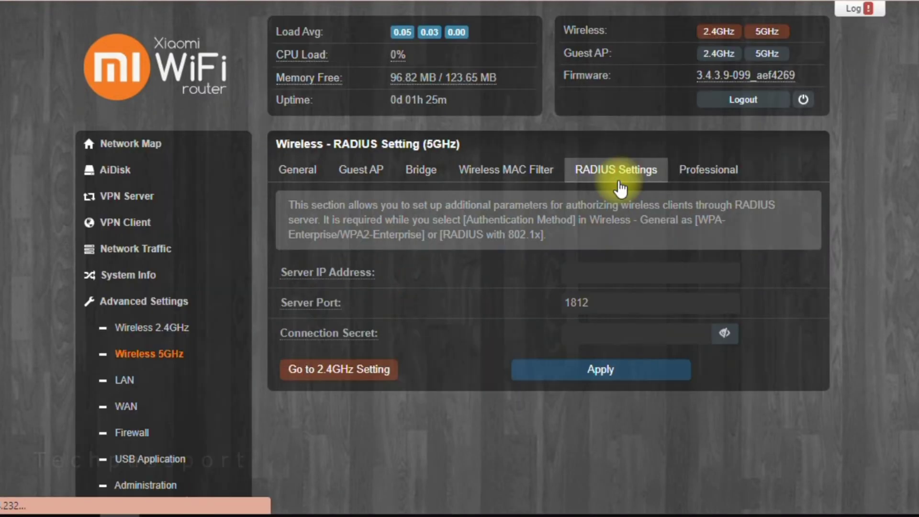
pyautogui.click(718, 181)
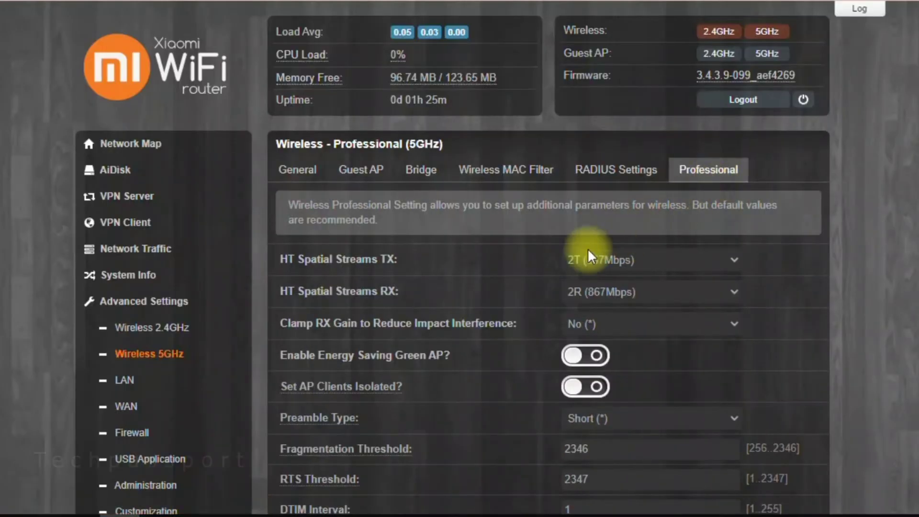
pyautogui.scroll(-7, 480, 283)
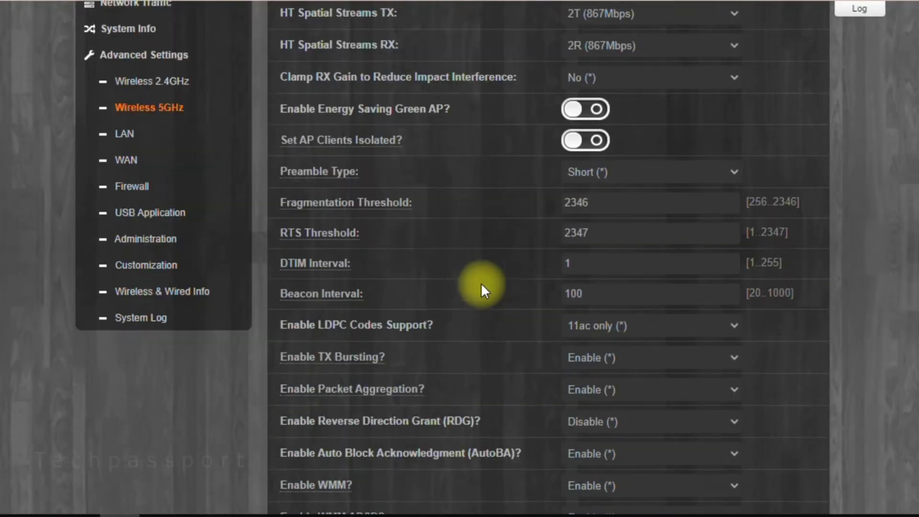
pyautogui.scroll(2, 481, 283)
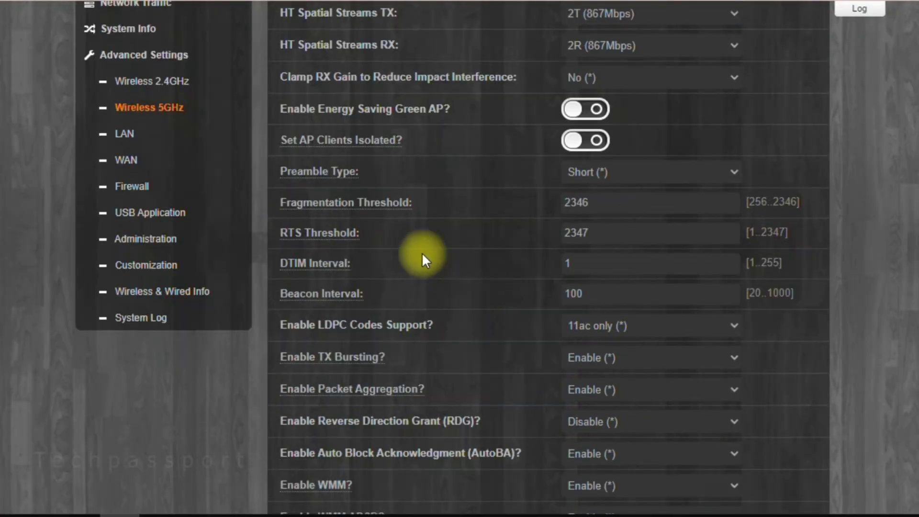
# Open the LAN IP settings and highlight the router's IP address and subnet mask for review
pyautogui.click(136, 135)
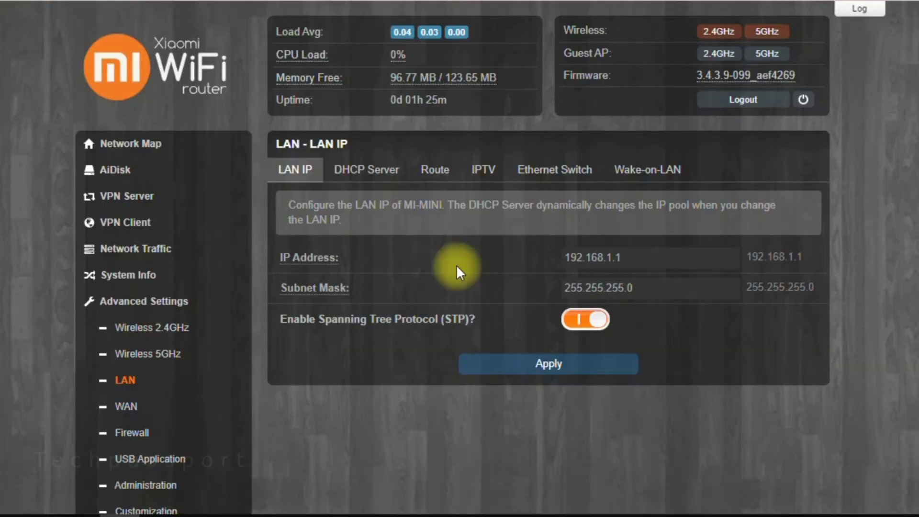
pyautogui.moveTo(660, 258); pyautogui.dragTo(474, 258)
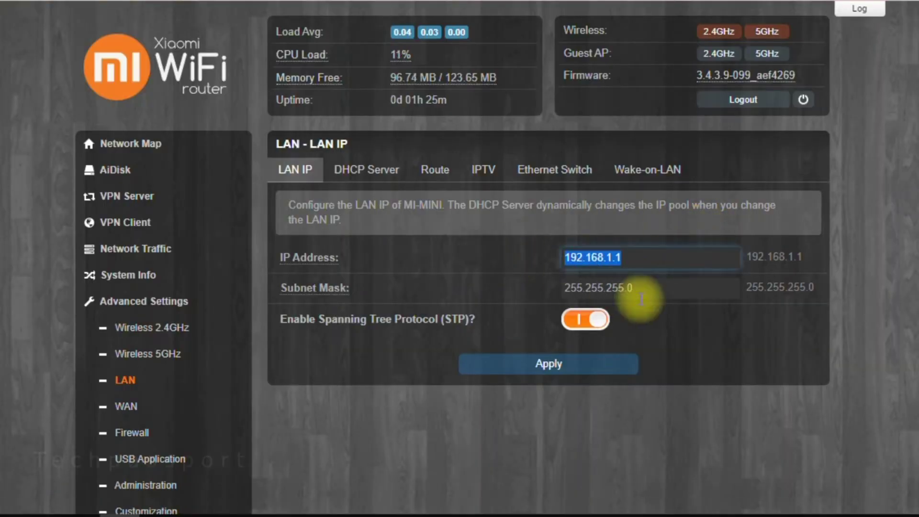
pyautogui.moveTo(653, 287); pyautogui.dragTo(481, 290)
pyautogui.scroll(-3, 407, 336)
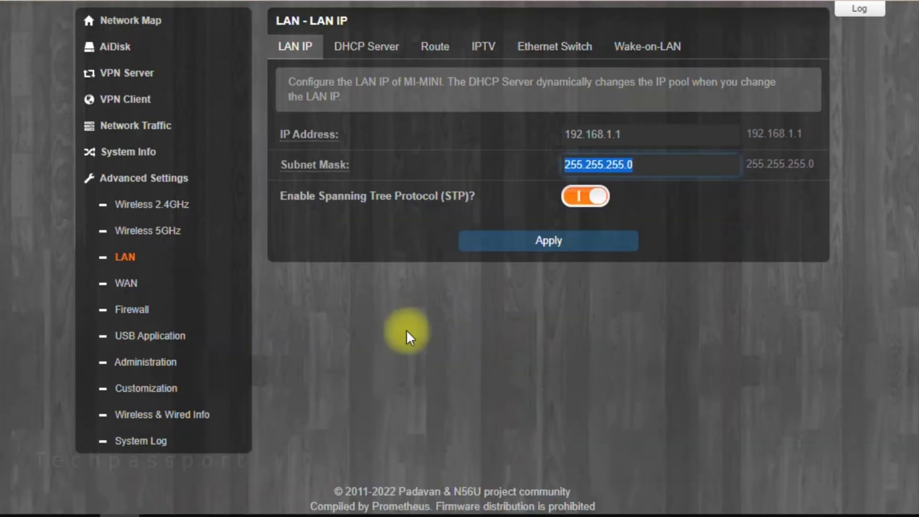
# Open the WAN Internet Connection settings and view the available WAN connection types, keeping PPPoE
pyautogui.click(127, 285)
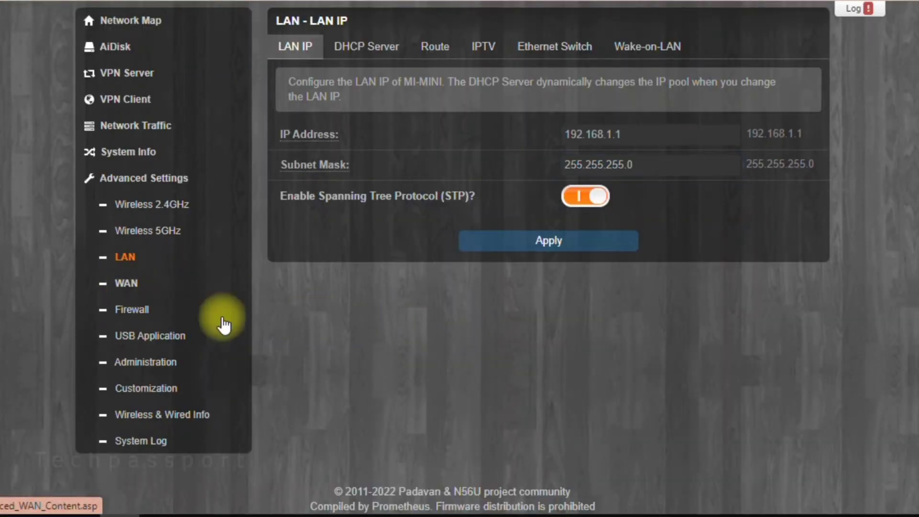
pyautogui.scroll(-5, 481, 355)
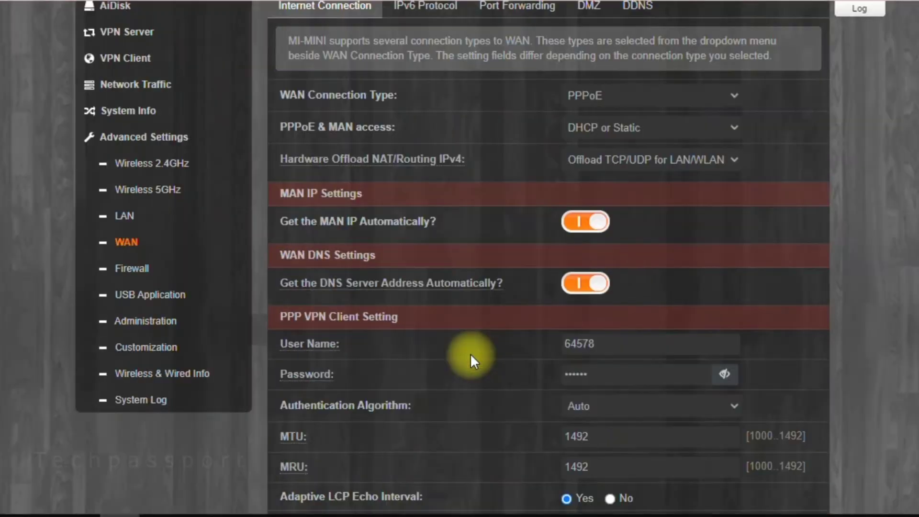
pyautogui.click(685, 102)
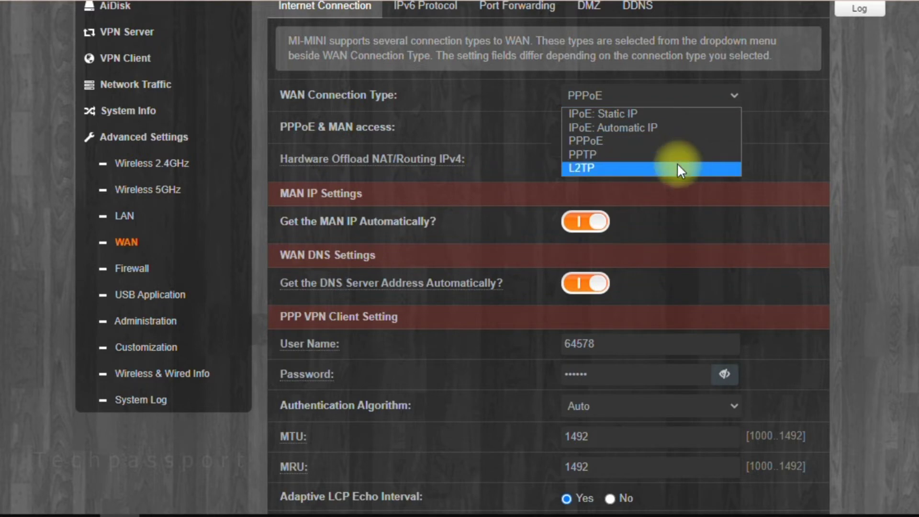
pyautogui.click(382, 114)
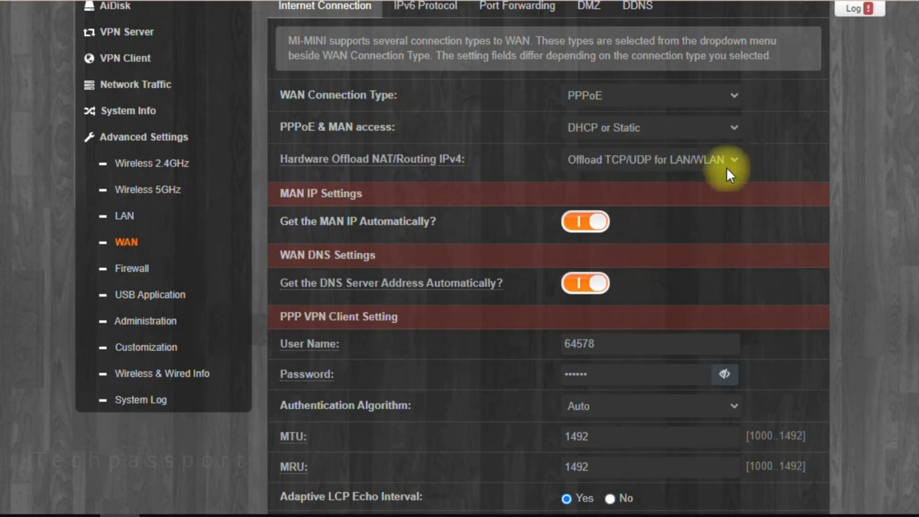
# Examine the PPP client settings, reveal the connection password, and review the ISP requirement and VLAN filtering options
pyautogui.scroll(-3, 794, 245)
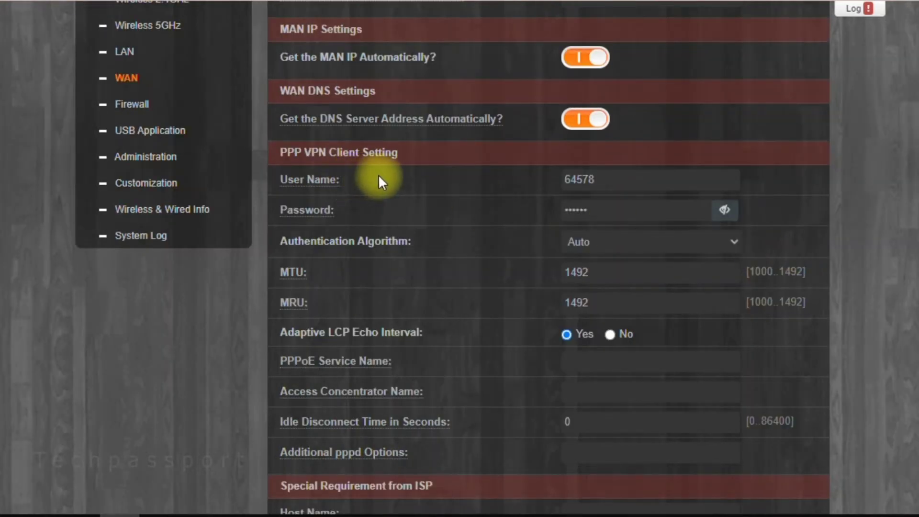
pyautogui.scroll(-2, 378, 177)
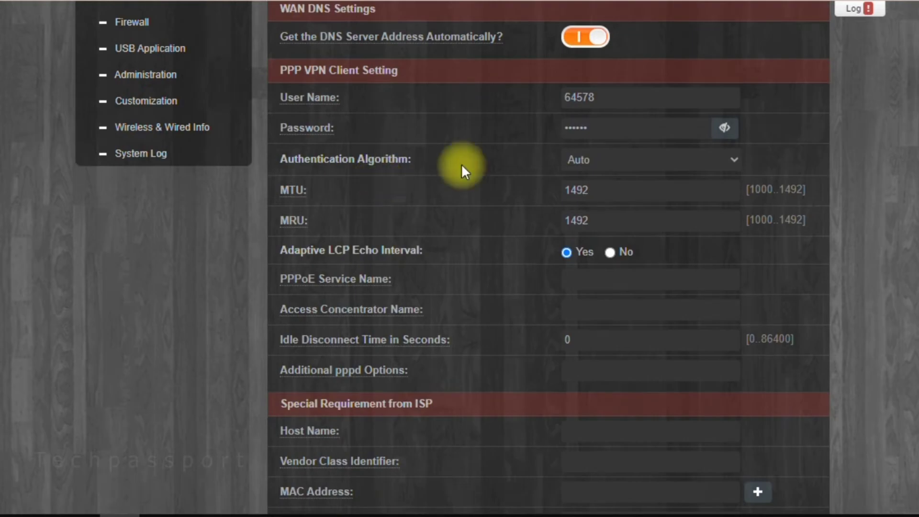
pyautogui.click(724, 127)
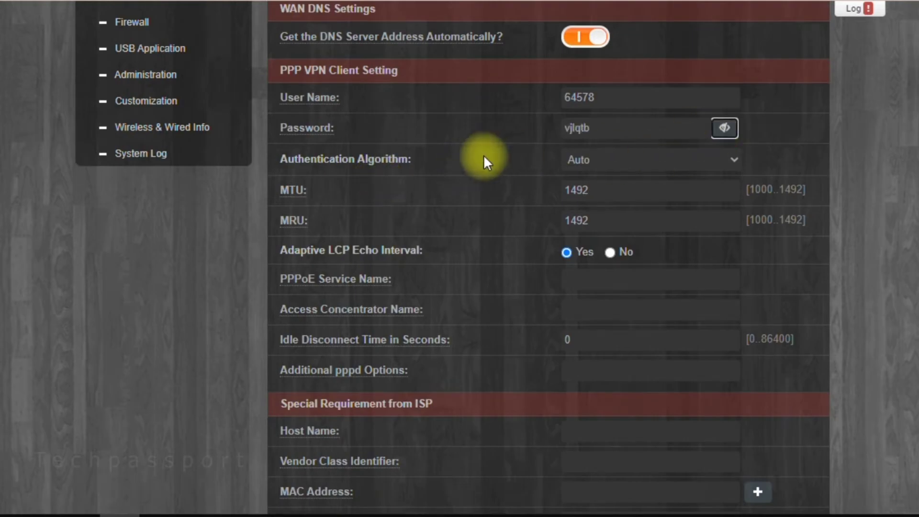
pyautogui.scroll(-5, 483, 156)
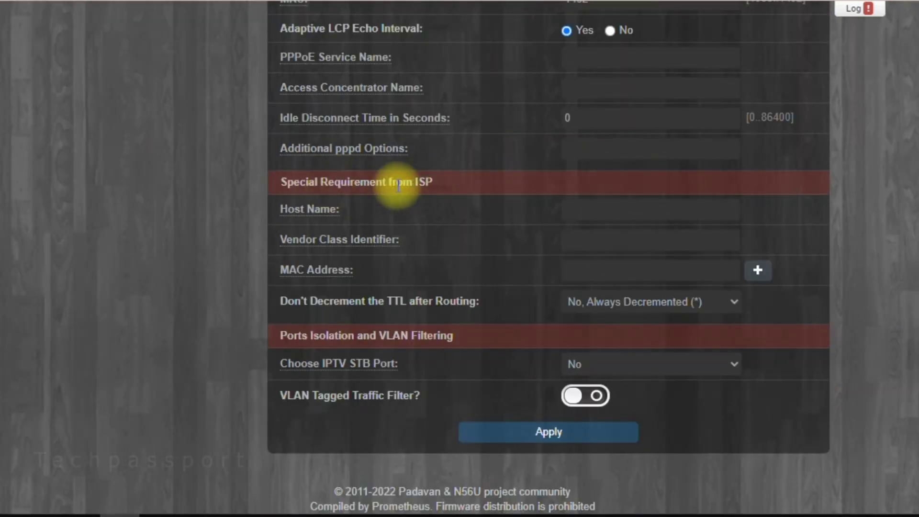
# Return to the start of the WAN Internet Connection settings and review the PPPoE & MAN access options, keeping DHCP or Static
pyautogui.scroll(13, 398, 184)
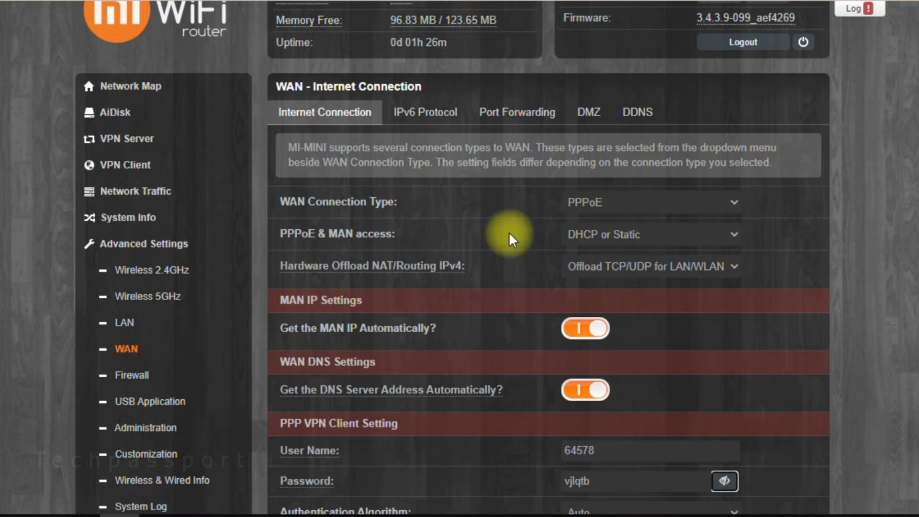
pyautogui.scroll(2, 510, 231)
pyautogui.scroll(-2, 509, 232)
pyautogui.click(654, 209)
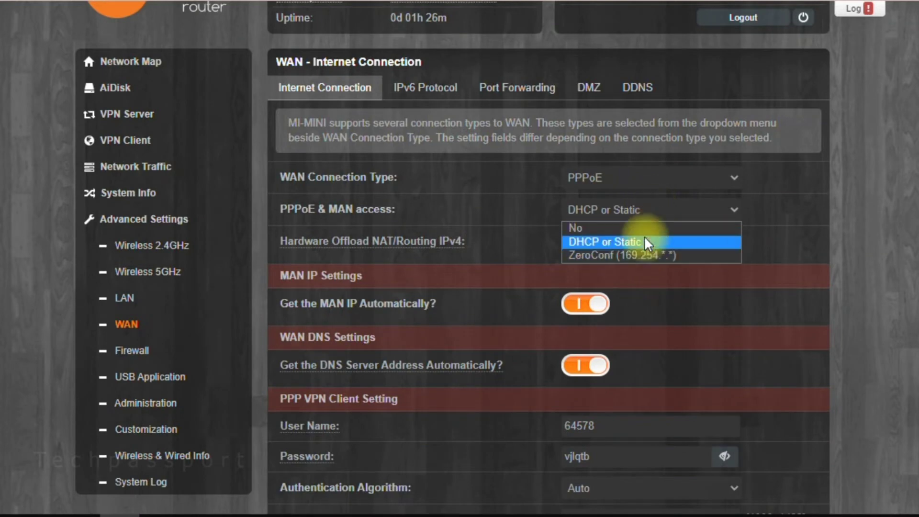
pyautogui.click(504, 200)
# Review the WAN connection types and IPv4 hardware offload options, keeping PPPoE and Offload TCP/UDP for LAN/WLAN
pyautogui.click(604, 184)
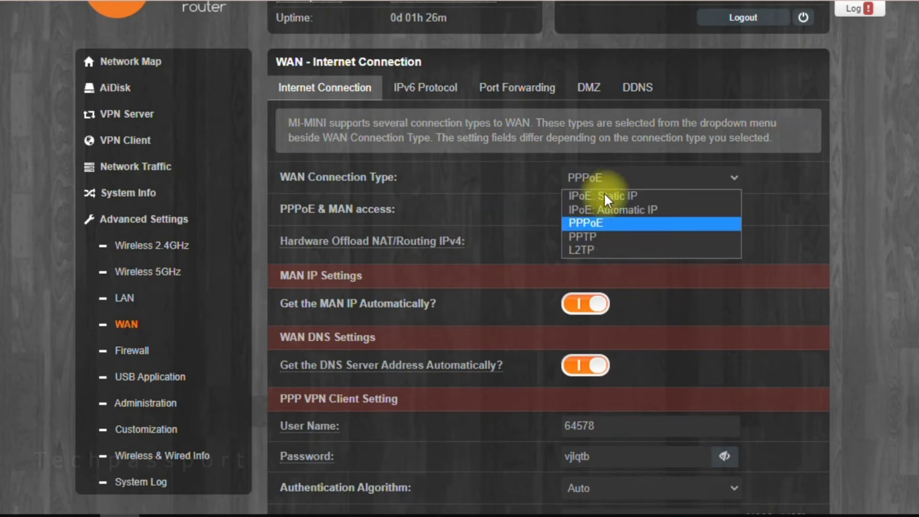
pyautogui.click(603, 228)
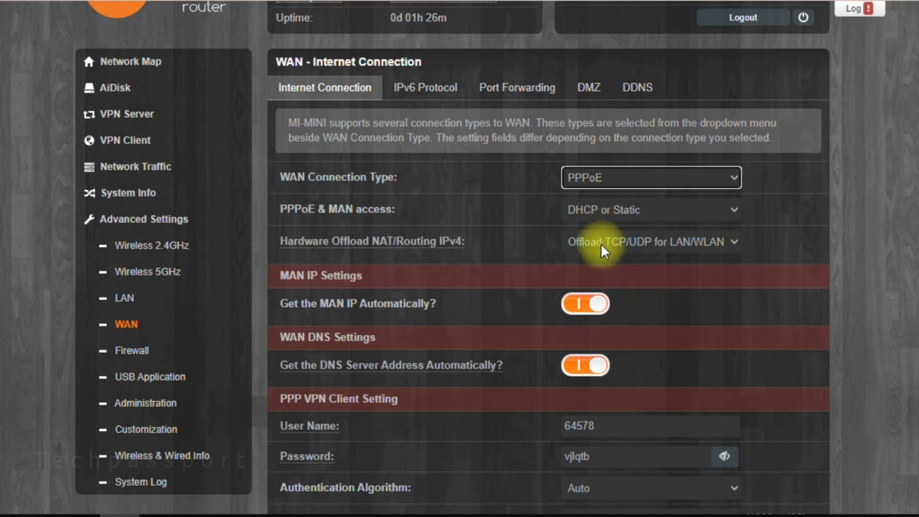
pyautogui.click(601, 243)
pyautogui.click(601, 243)
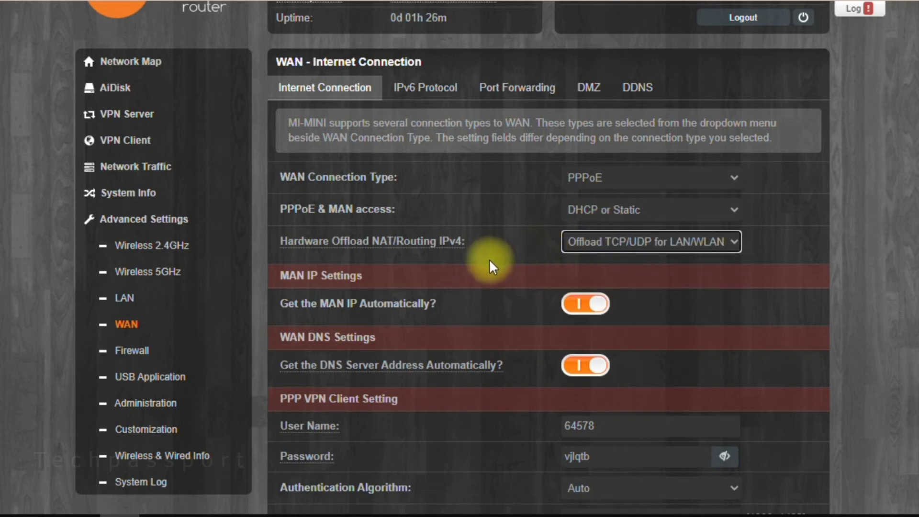
pyautogui.scroll(-2, 489, 260)
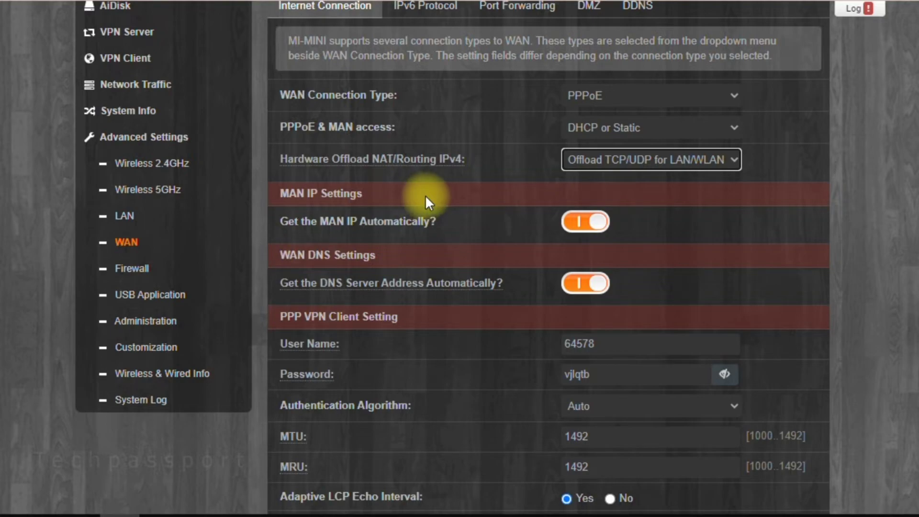
# Open the general Firewall settings and review the firewall, DoS protection and SYN flood prevention options with their help text
pyautogui.click(130, 268)
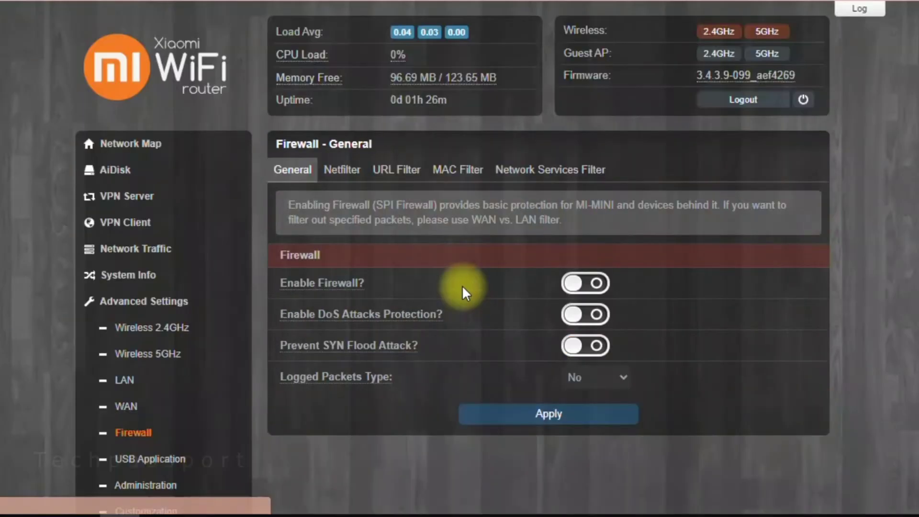
pyautogui.scroll(-2, 399, 293)
pyautogui.moveTo(331, 211)
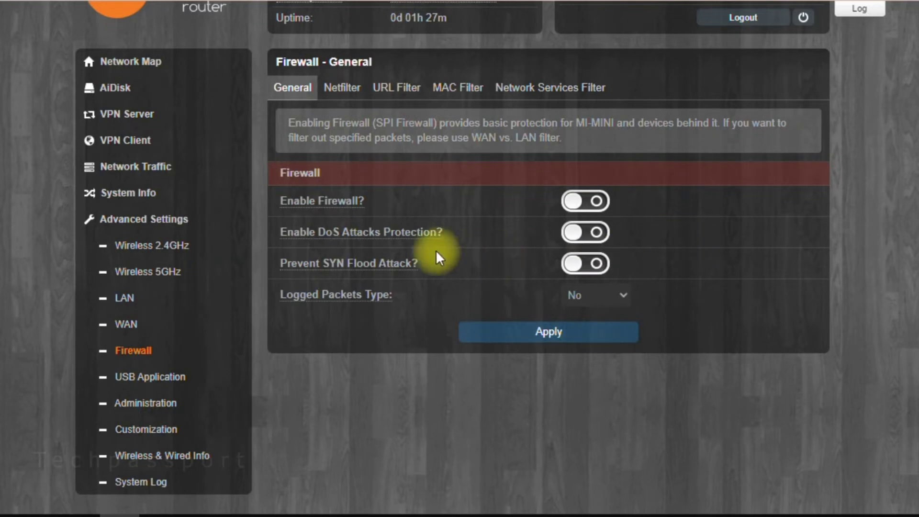
pyautogui.moveTo(314, 240)
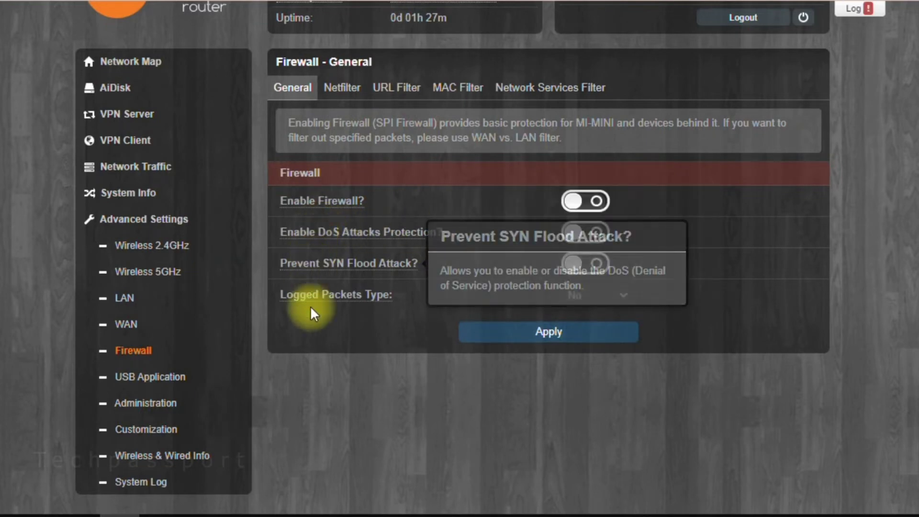
pyautogui.scroll(-1, 225, 340)
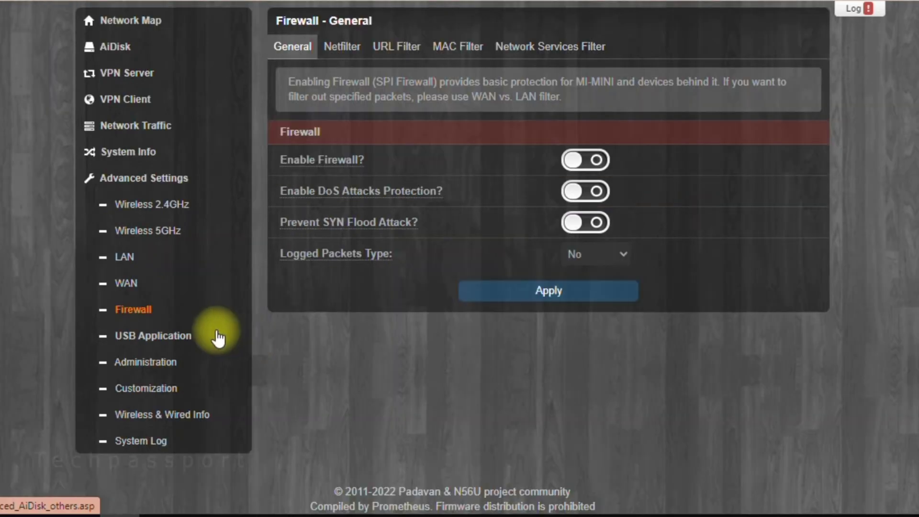
# Open the USB Application common settings and review the disk, SMB server and FTP server options
pyautogui.click(172, 341)
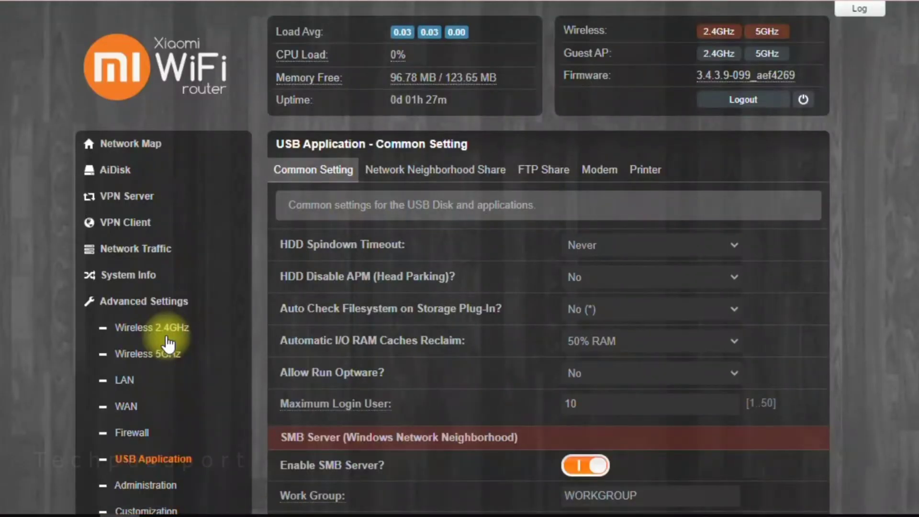
pyautogui.scroll(-4, 246, 312)
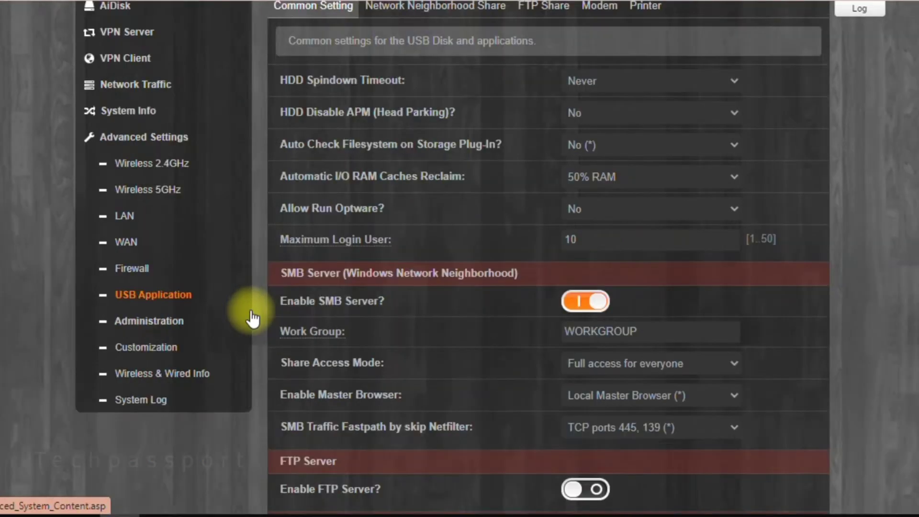
pyautogui.scroll(-2, 252, 318)
# Open the Administration system settings, read the device name help and highlight the device name for review
pyautogui.click(174, 252)
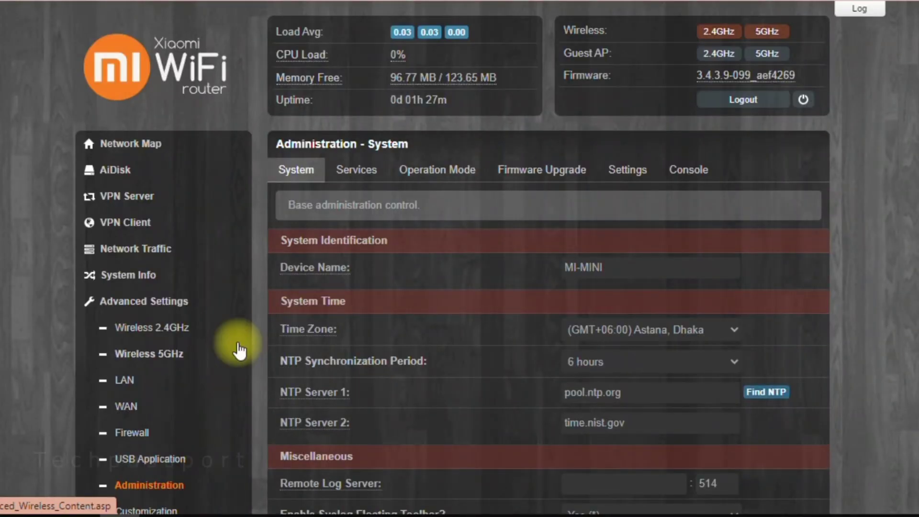
pyautogui.scroll(-2, 239, 351)
pyautogui.moveTo(328, 194)
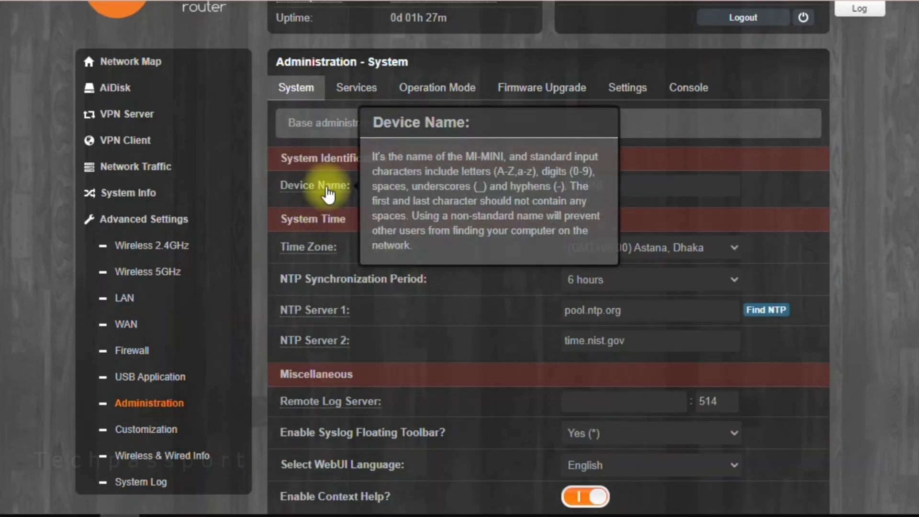
pyautogui.moveTo(631, 181); pyautogui.dragTo(462, 189)
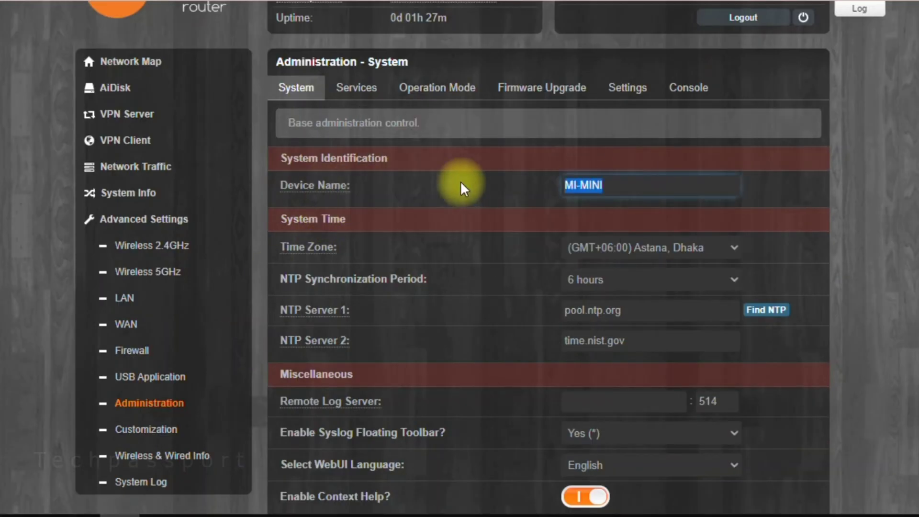
pyautogui.scroll(-2, 215, 325)
# Open the Customization page for buttons and LEDs and review the LED events and interface theme options
pyautogui.click(140, 334)
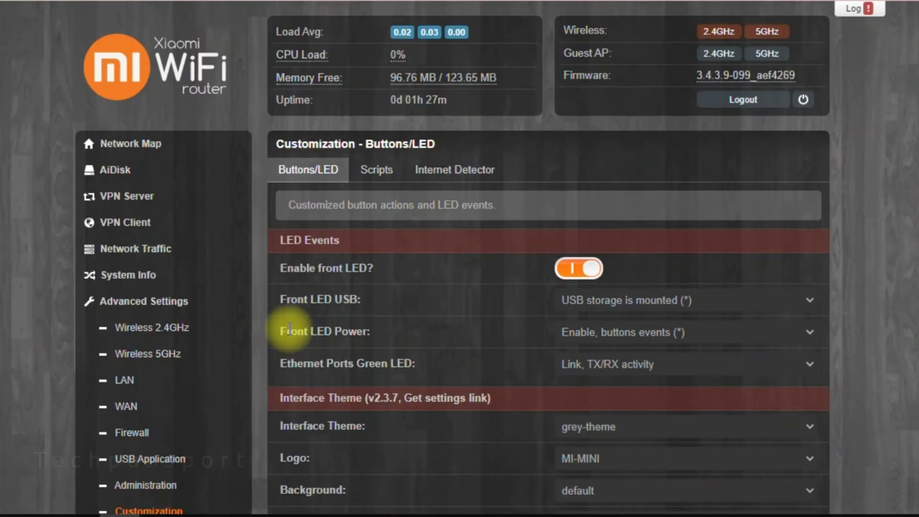
pyautogui.scroll(-2, 291, 329)
pyautogui.scroll(-2, 288, 327)
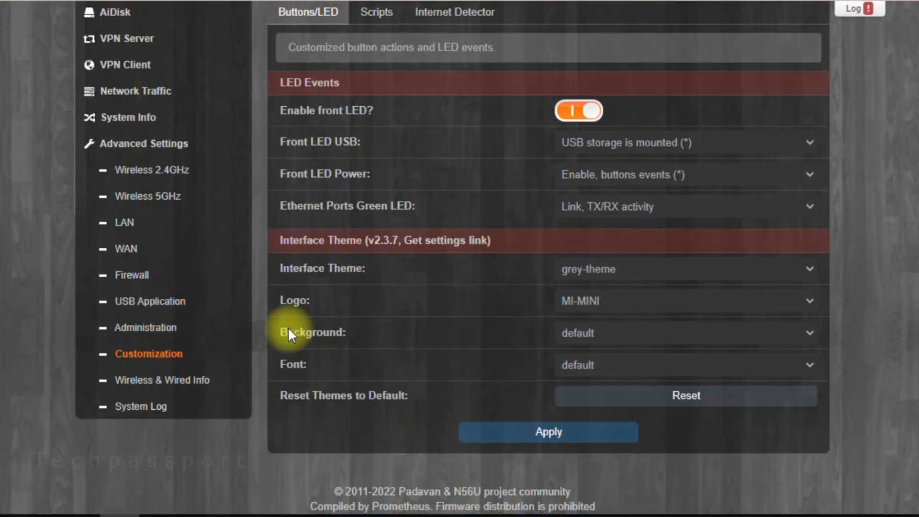
# Switch the interface theme to blue-theme and review the page header in that style
pyautogui.click(634, 272)
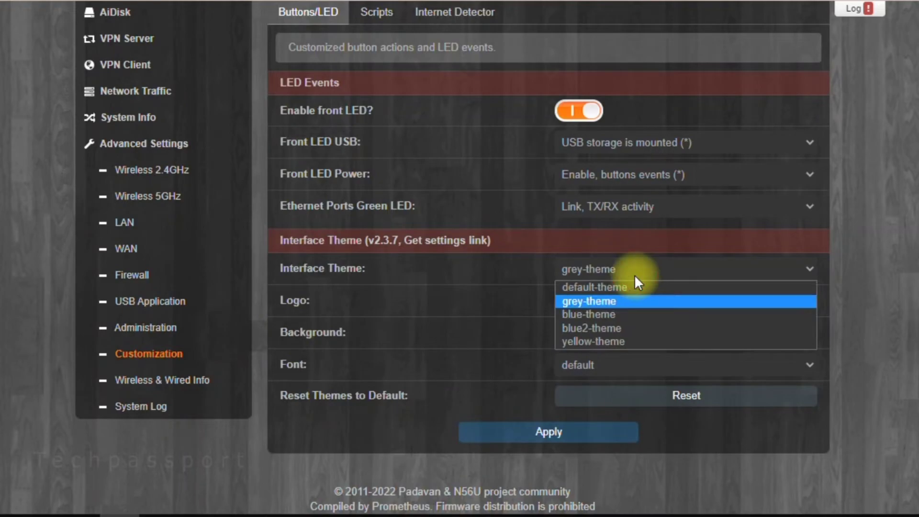
pyautogui.click(622, 314)
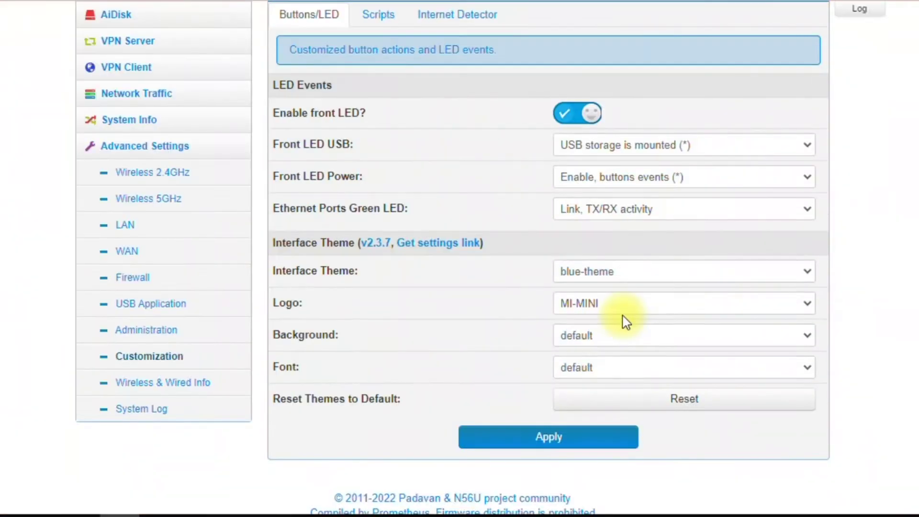
pyautogui.scroll(3, 484, 346)
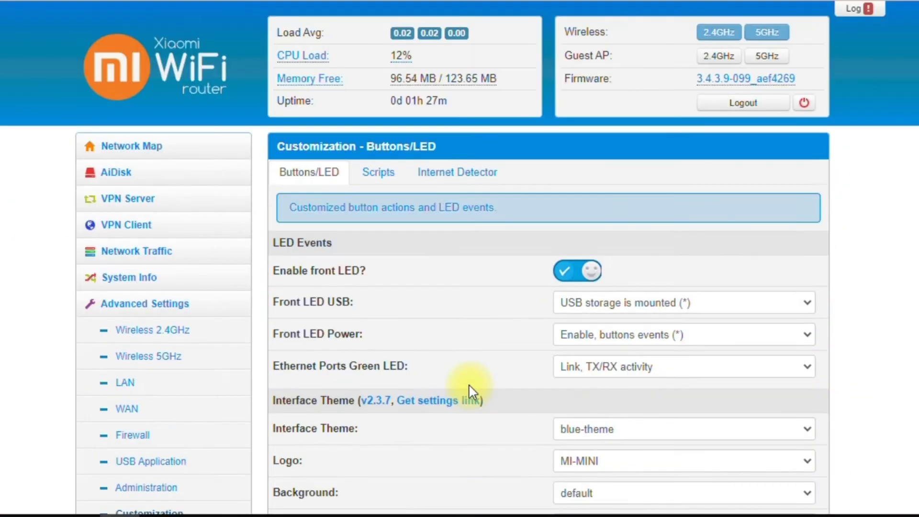
# Change the interface theme to blue2-theme
pyautogui.scroll(-3, 469, 383)
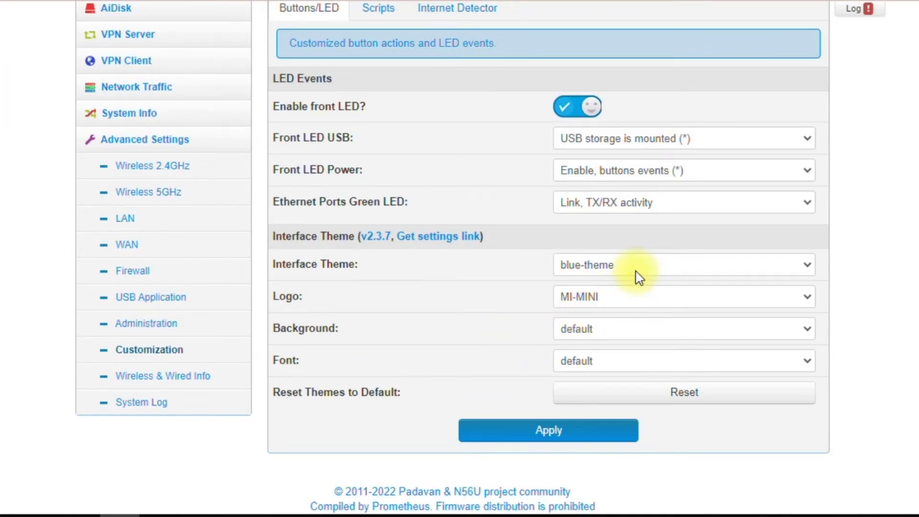
pyautogui.click(636, 274)
pyautogui.click(613, 328)
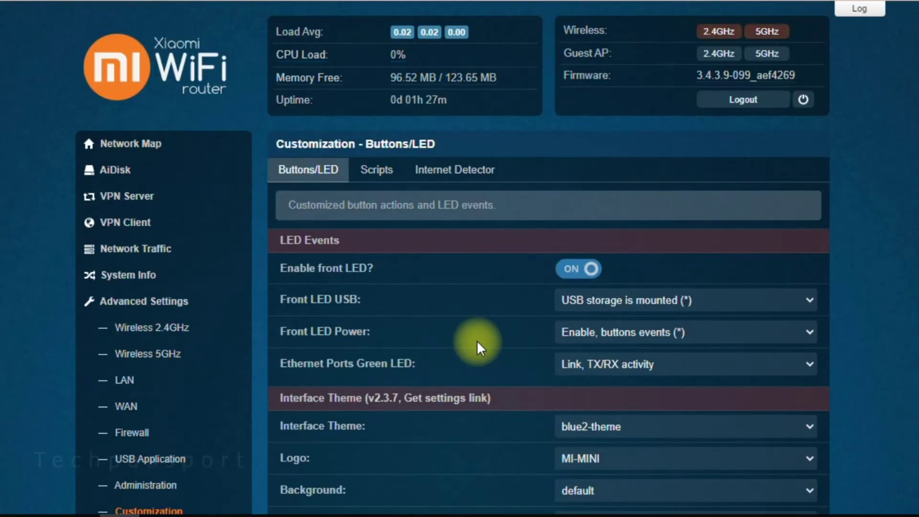
# Change the interface theme to yellow-theme
pyautogui.scroll(-3, 477, 340)
pyautogui.click(580, 282)
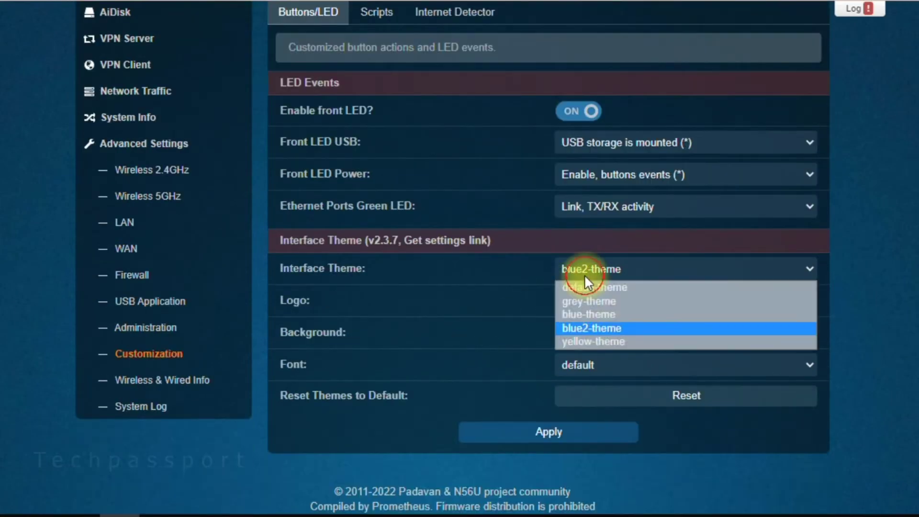
pyautogui.click(572, 339)
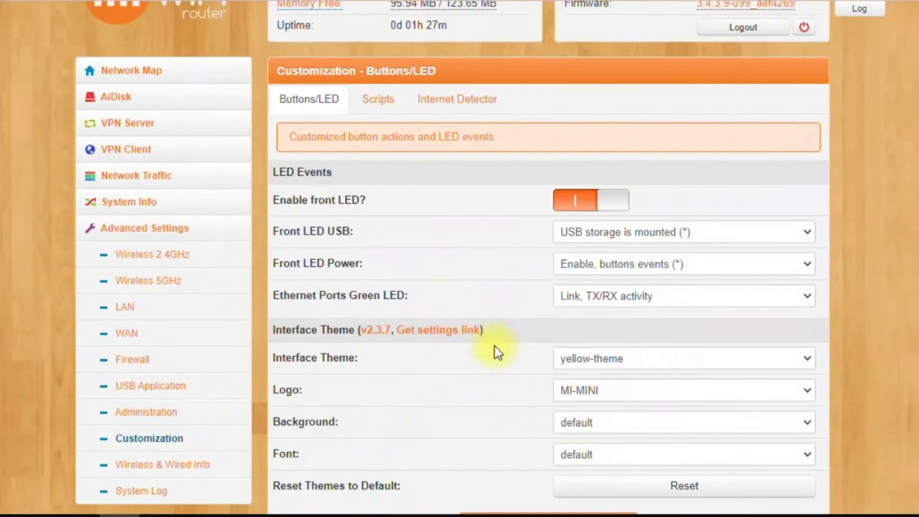
# Switch the interface theme to default-theme and look over the restyled page
pyautogui.scroll(-3, 495, 349)
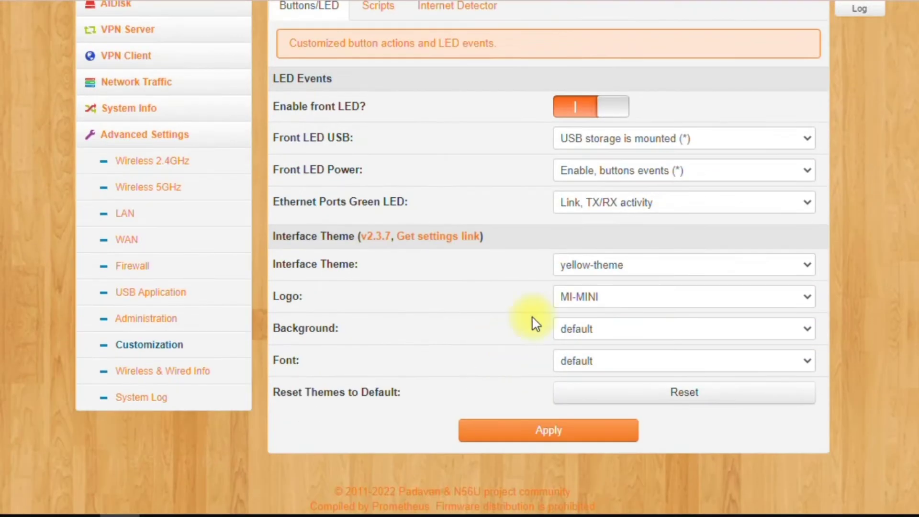
pyautogui.click(621, 269)
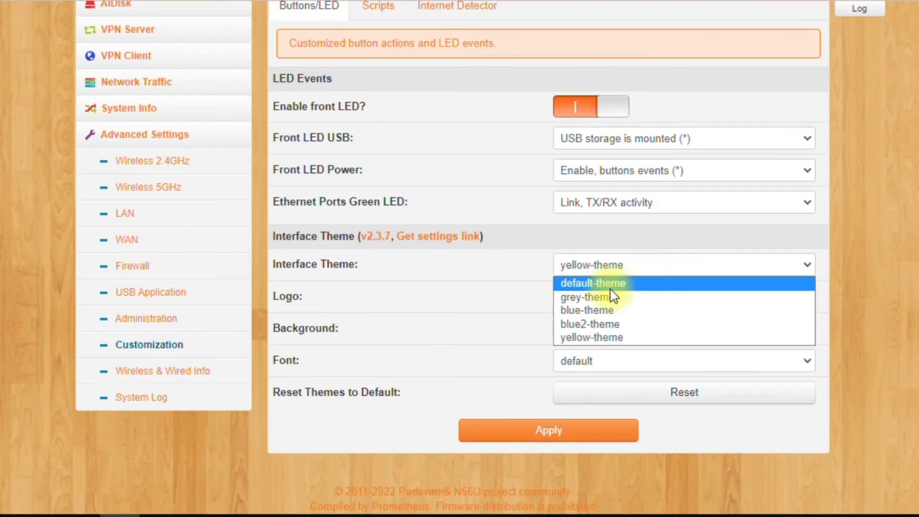
pyautogui.click(610, 284)
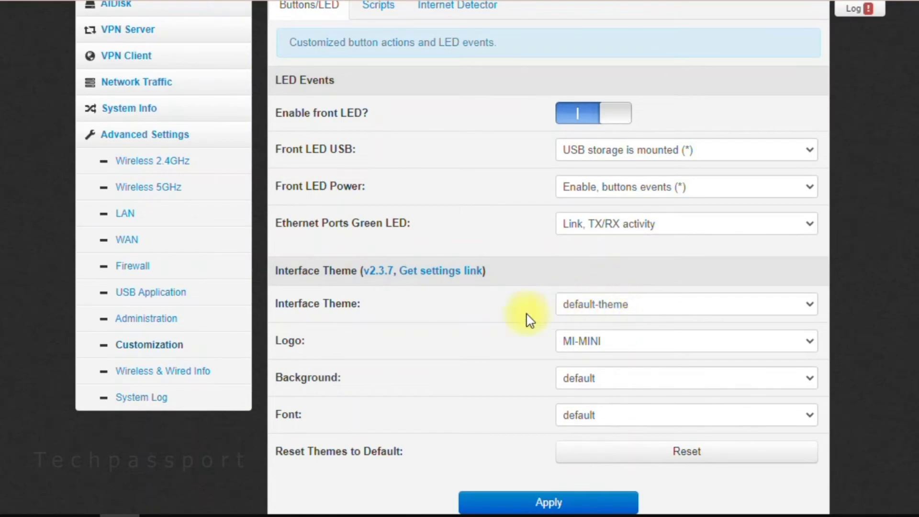
pyautogui.scroll(3, 525, 330)
# Set the interface theme back to grey-theme and check the page's look
pyautogui.scroll(-4, 525, 330)
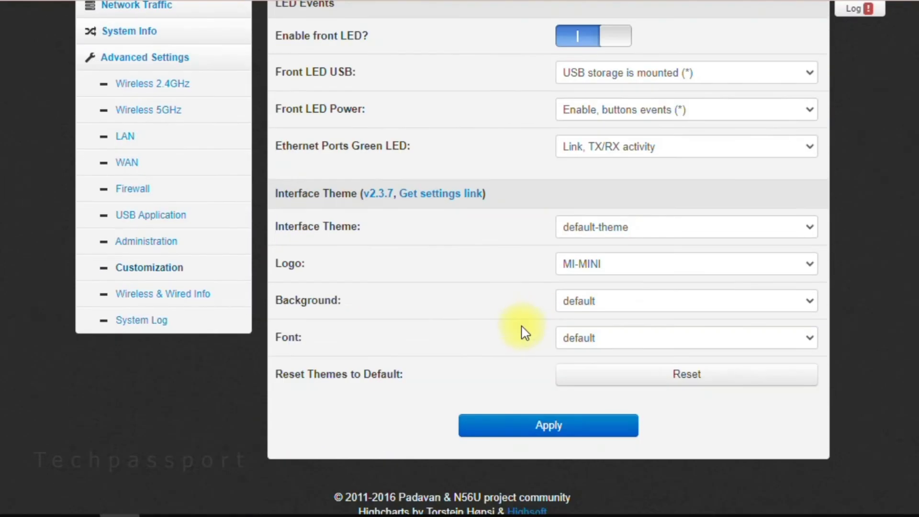
pyautogui.click(631, 234)
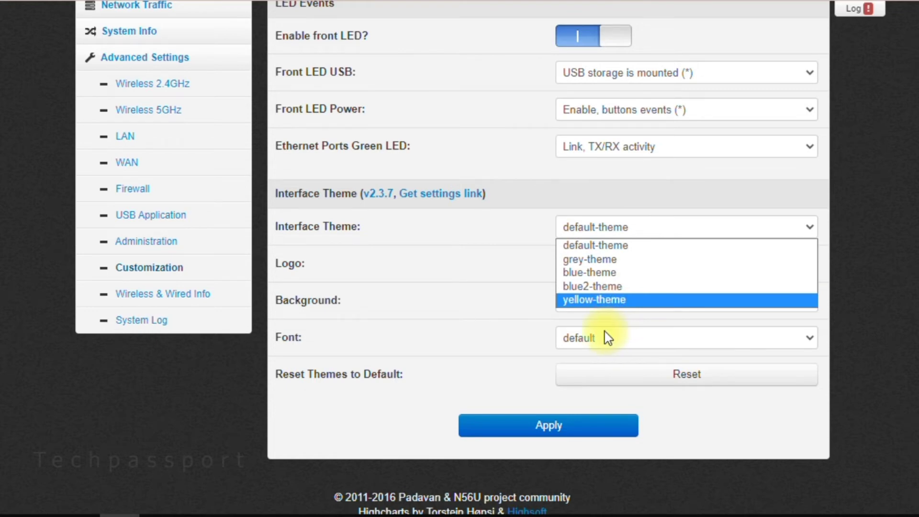
pyautogui.click(628, 259)
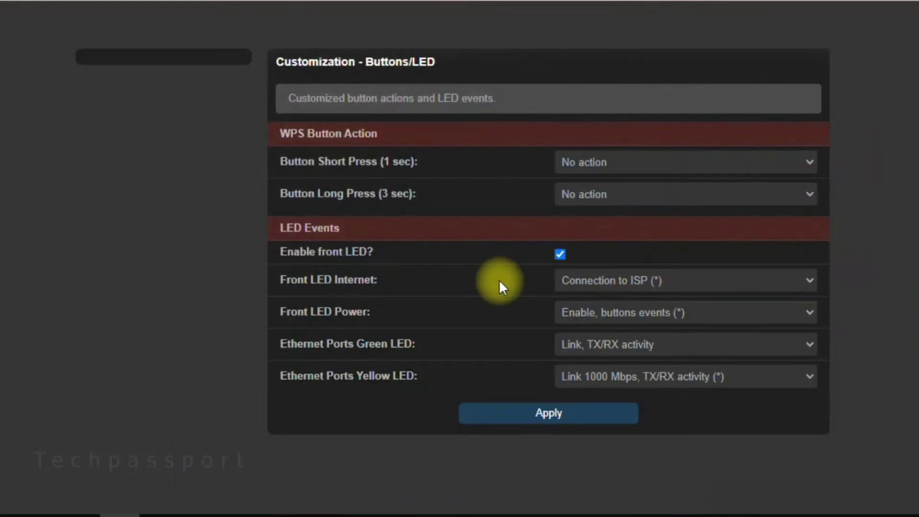
pyautogui.scroll(3, 484, 280)
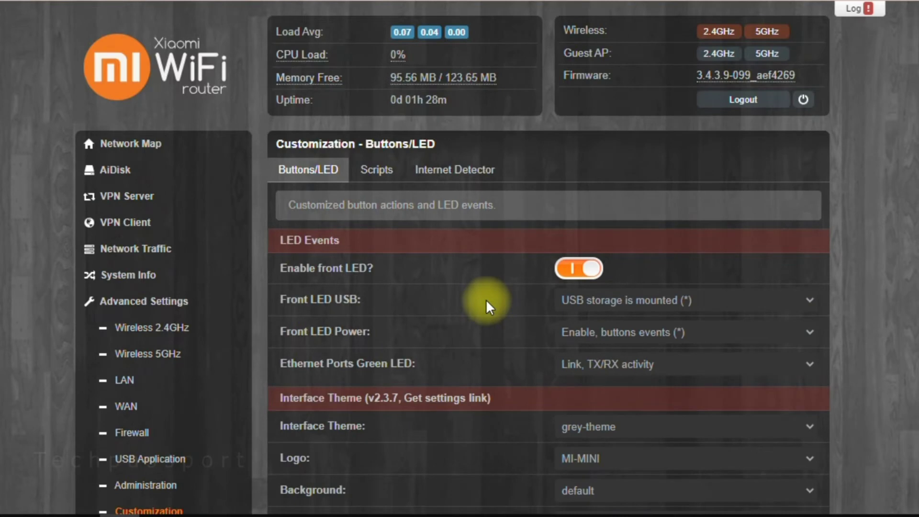
# Try Game of Thrones KG as the interface font
pyautogui.scroll(-3, 486, 301)
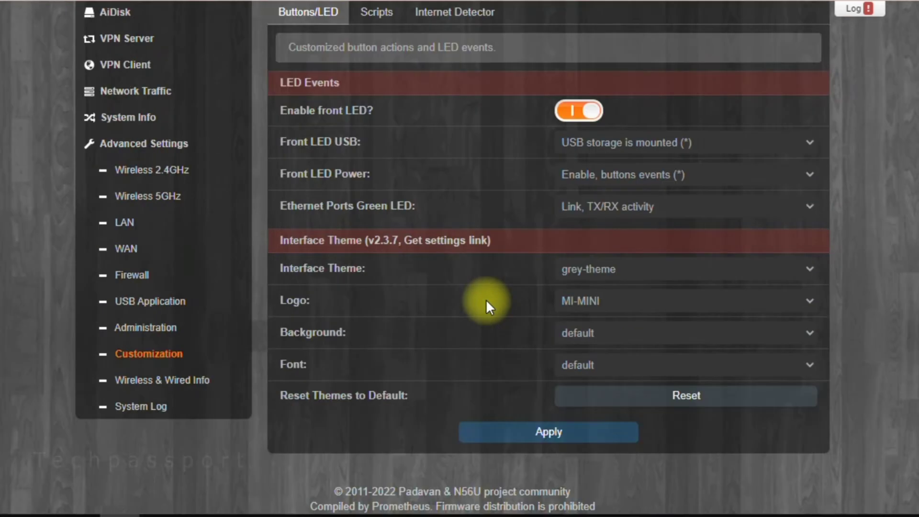
pyautogui.click(604, 368)
pyautogui.click(625, 343)
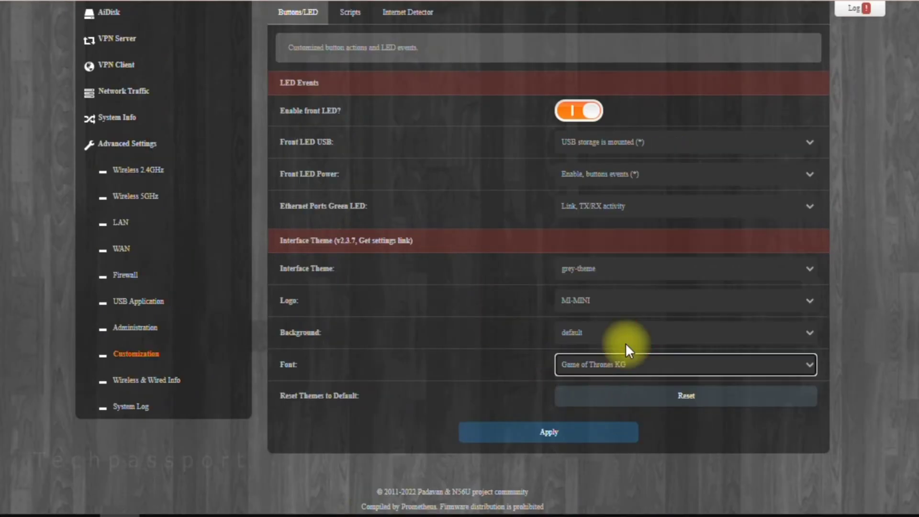
# Try Consola Mono, Arkhip and Inconsolata in turn as the interface font
pyautogui.click(620, 363)
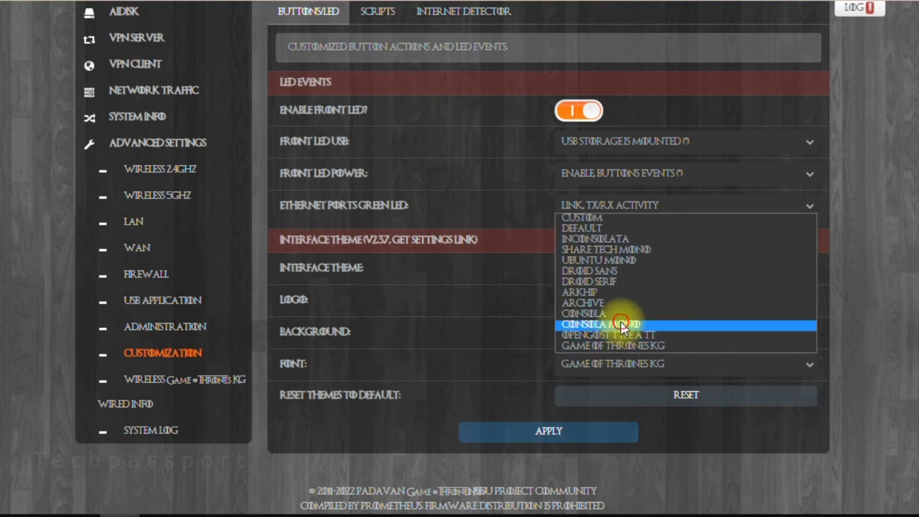
pyautogui.click(620, 326)
pyautogui.click(611, 362)
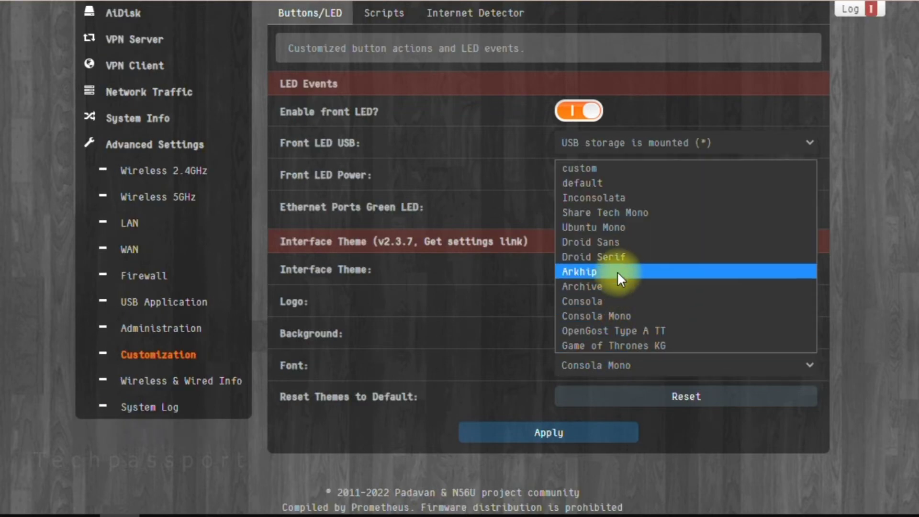
pyautogui.click(616, 271)
pyautogui.click(601, 360)
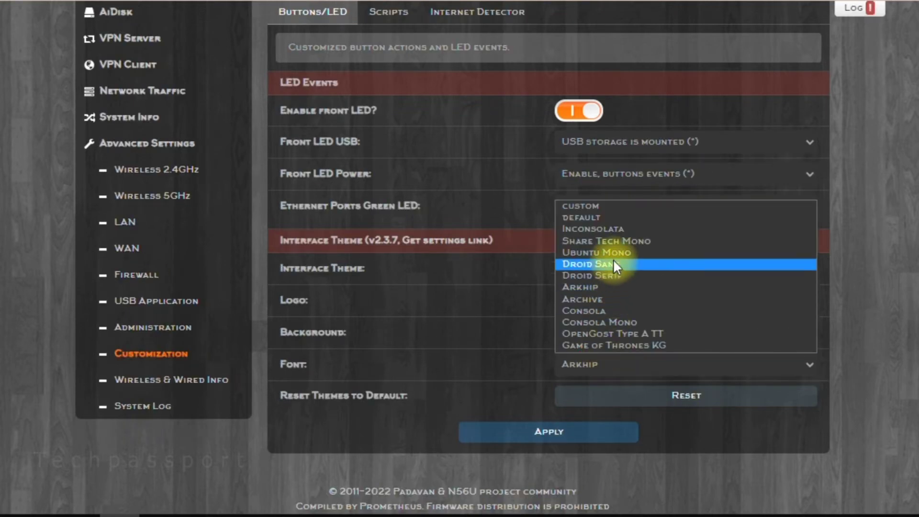
pyautogui.click(618, 233)
# Try the custom font option and its Font Name field, and switch the interface font to Archive
pyautogui.click(590, 363)
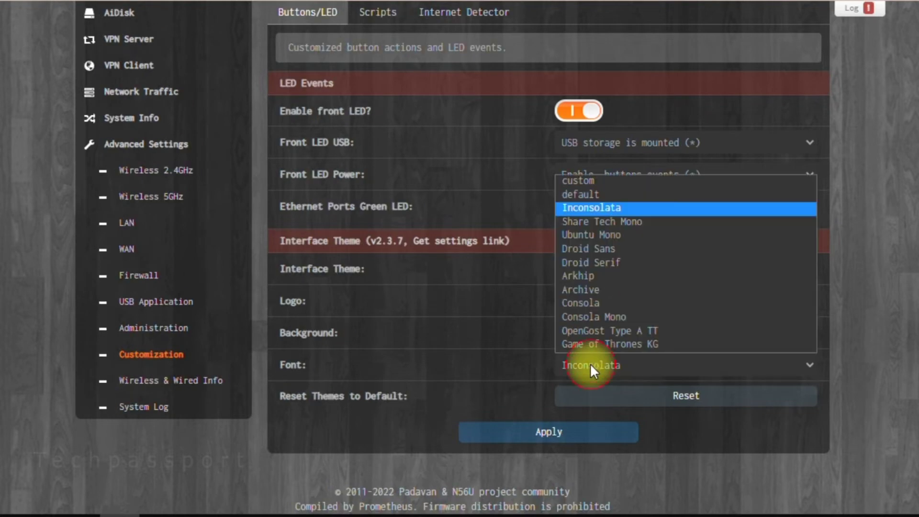
pyautogui.click(593, 181)
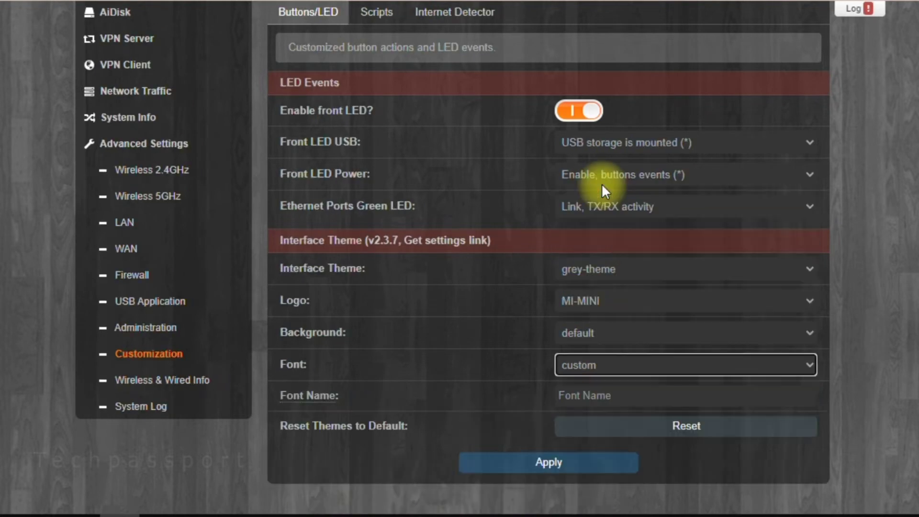
pyautogui.click(599, 401)
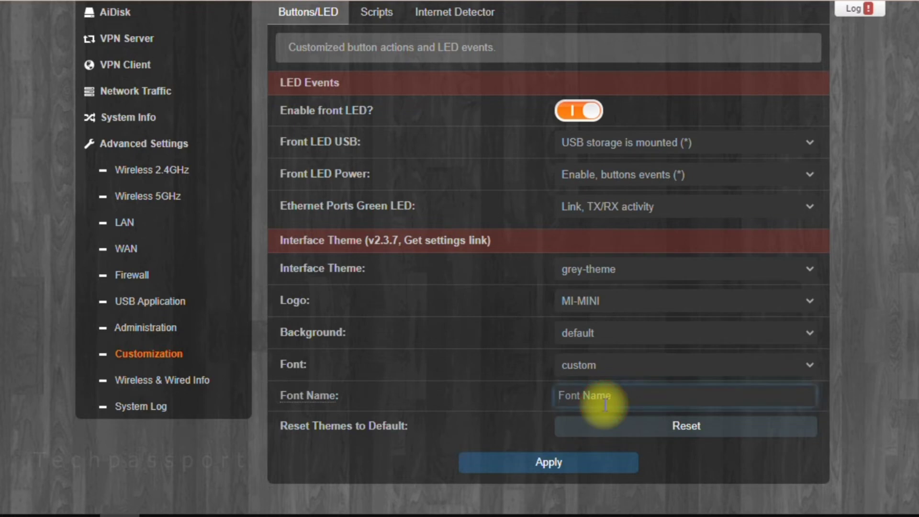
pyautogui.click(628, 365)
pyautogui.click(613, 286)
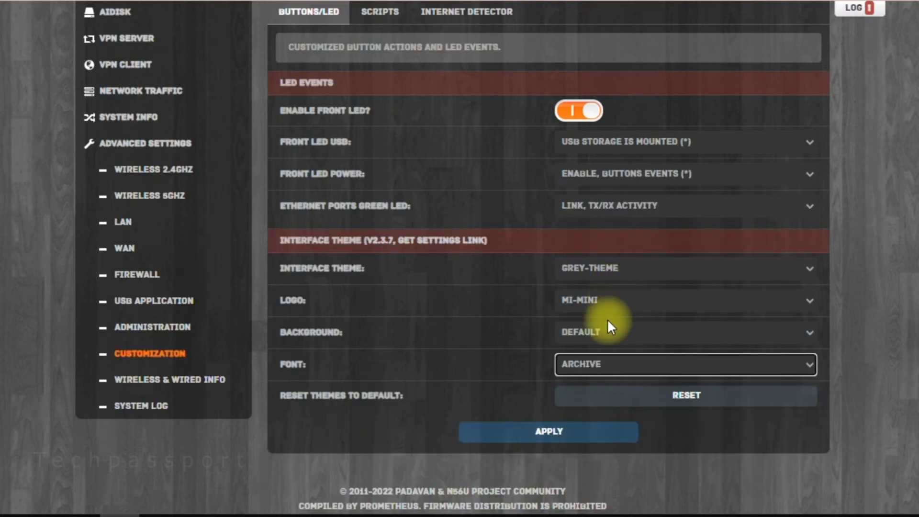
# Set the interface font back to default
pyautogui.click(602, 365)
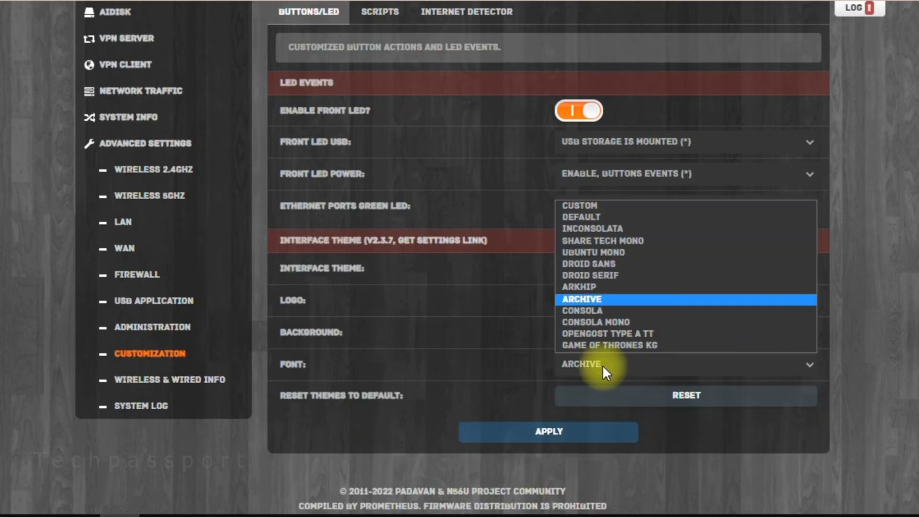
pyautogui.click(621, 217)
pyautogui.click(475, 378)
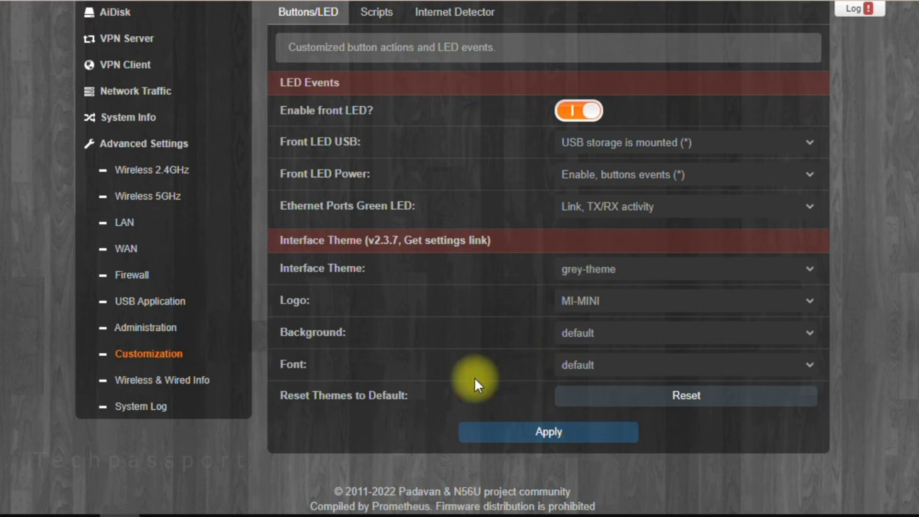
# Try the samsung logo for the interface and check how it looks in the page header
pyautogui.click(625, 307)
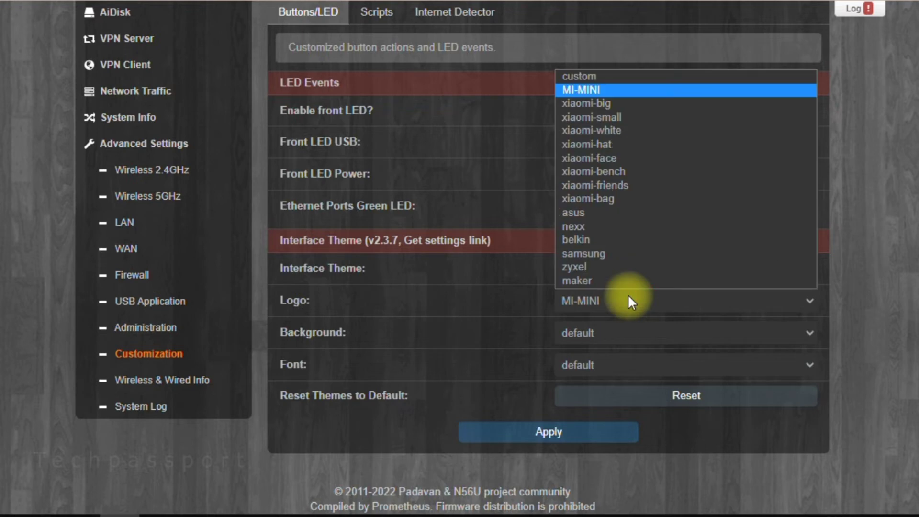
pyautogui.click(637, 253)
pyautogui.scroll(3, 483, 359)
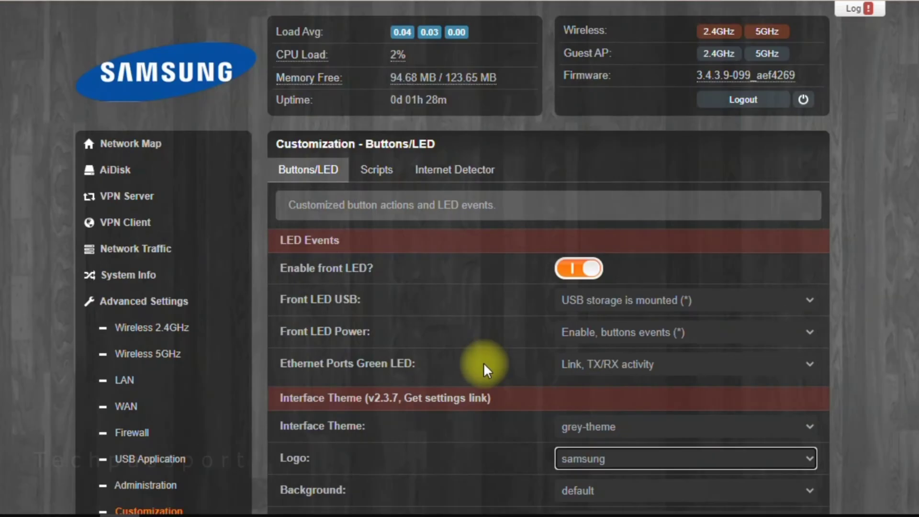
pyautogui.scroll(-3, 483, 363)
pyautogui.scroll(3, 604, 329)
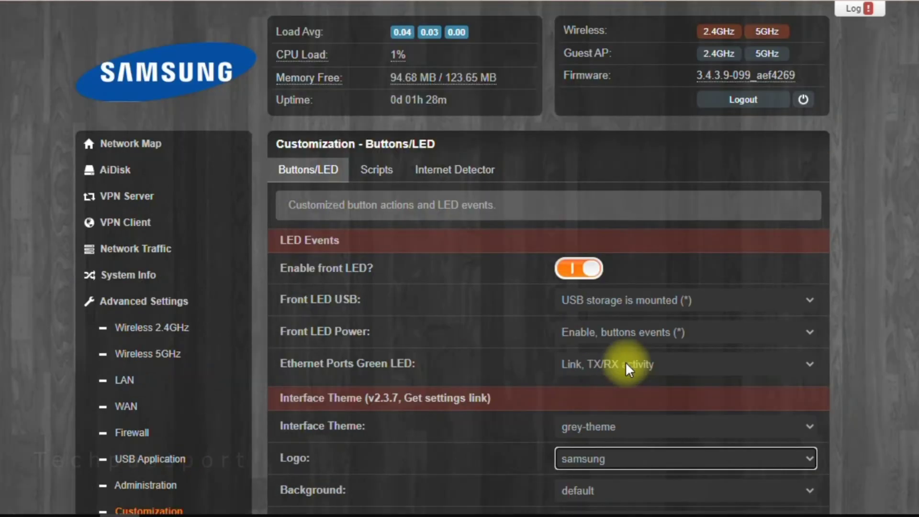
# Try the xiaomi-small, xiaomi-big, xiaomi-bench and xiaomi-bag logos one after another in the page header
pyautogui.click(630, 458)
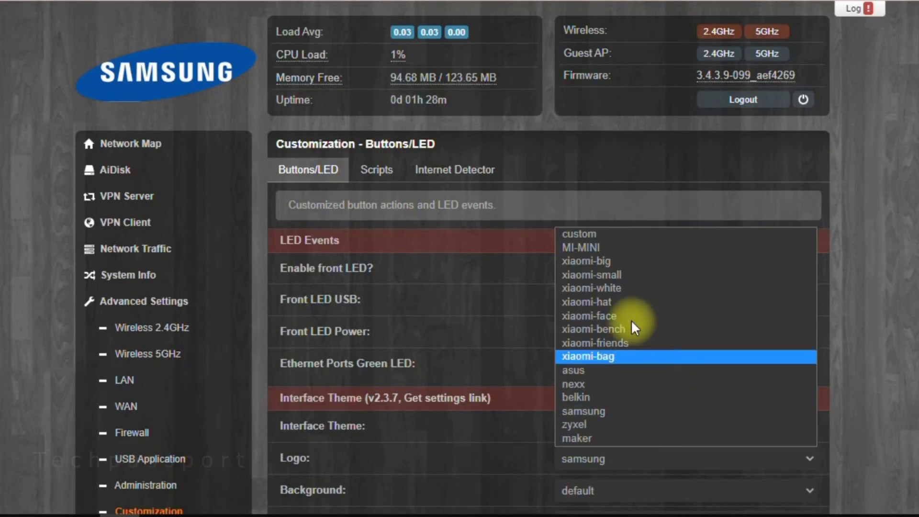
pyautogui.click(642, 273)
pyautogui.click(638, 458)
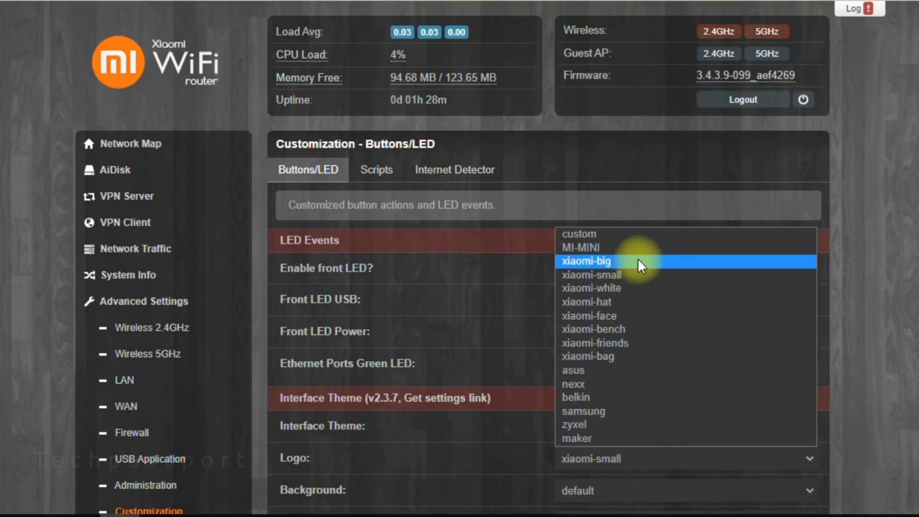
pyautogui.click(638, 258)
pyautogui.click(632, 456)
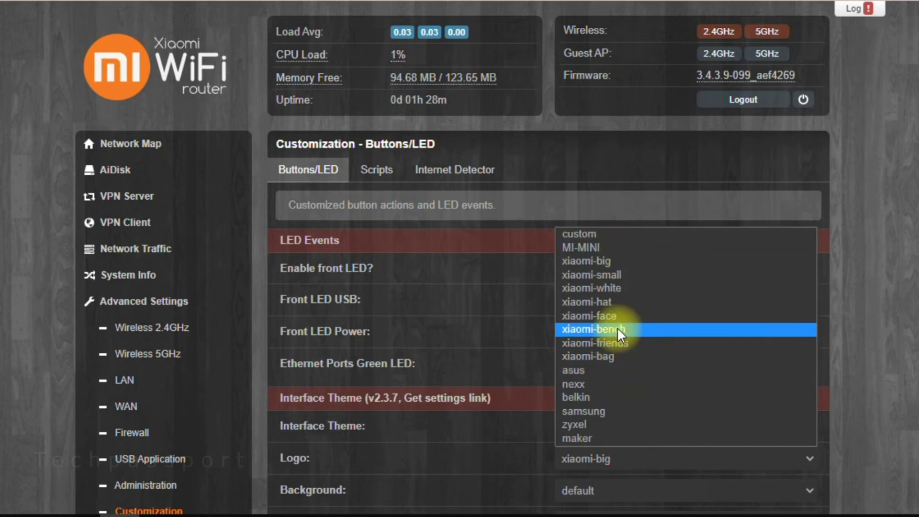
pyautogui.click(618, 327)
pyautogui.click(629, 458)
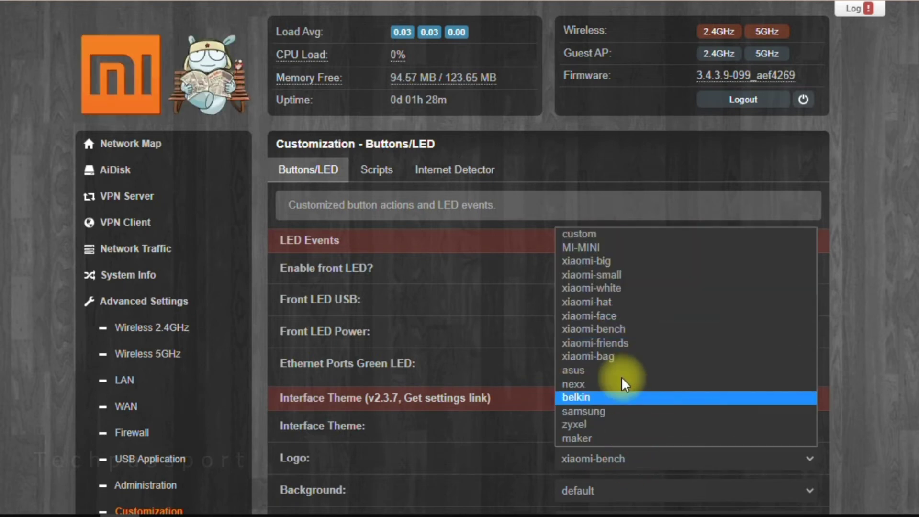
pyautogui.click(623, 352)
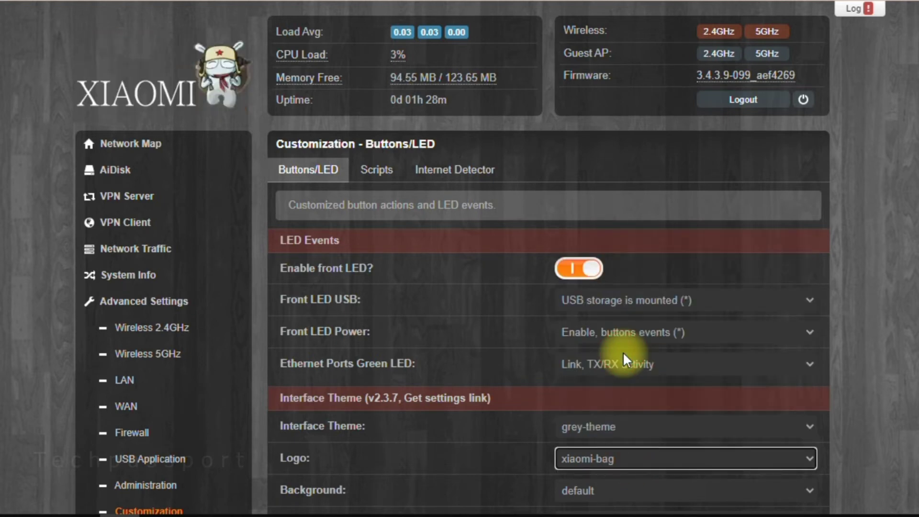
# Try the maker, zyxel, belkin, nexx and asus logos one after another in the page header
pyautogui.click(627, 455)
pyautogui.click(626, 441)
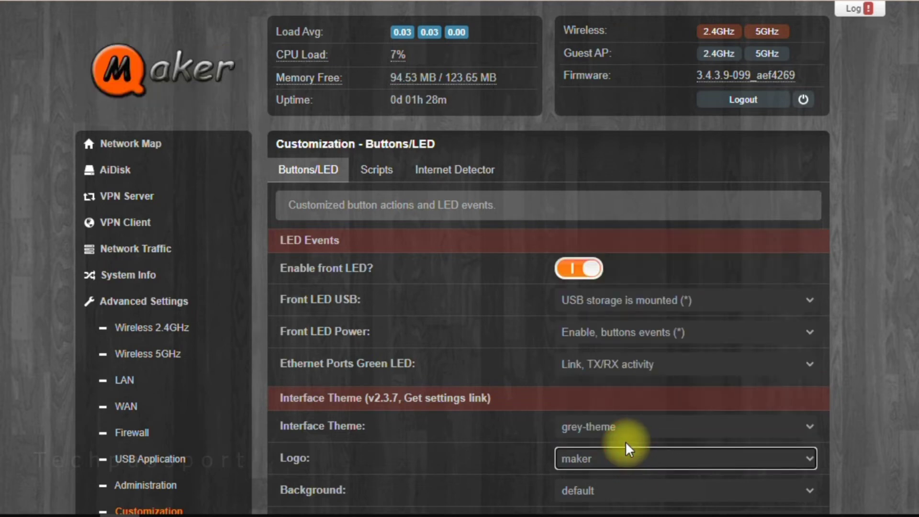
pyautogui.click(622, 454)
pyautogui.click(630, 423)
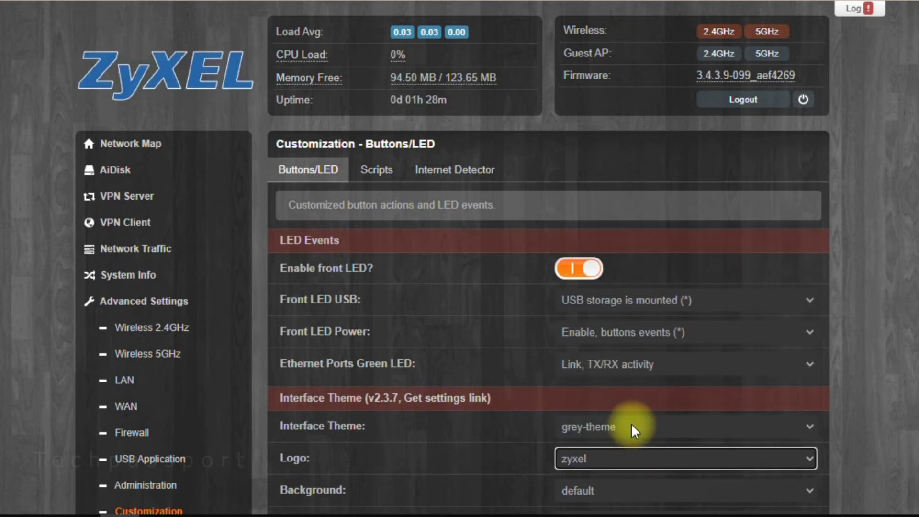
pyautogui.click(625, 446)
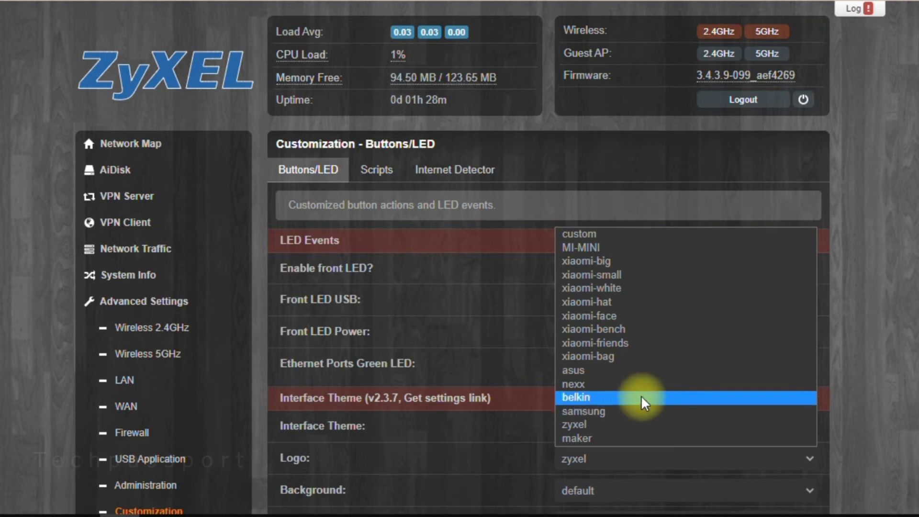
pyautogui.click(642, 397)
pyautogui.click(621, 455)
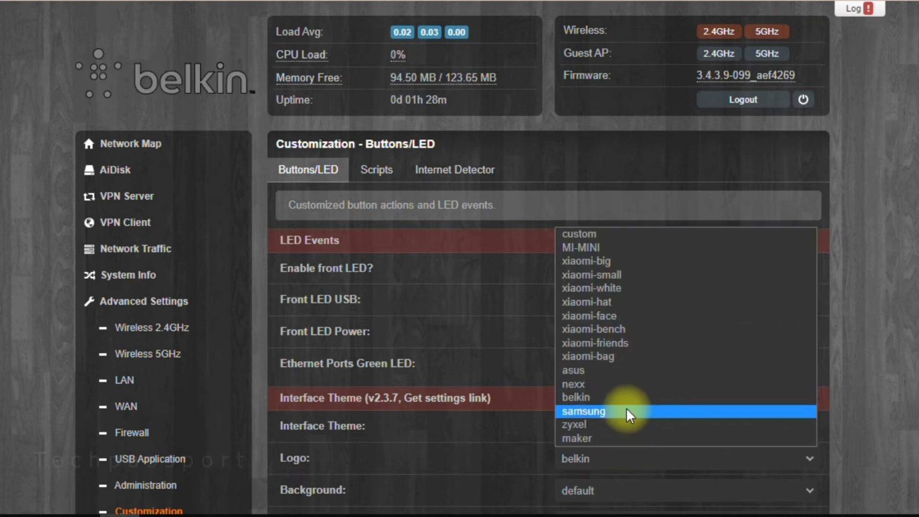
pyautogui.click(631, 386)
pyautogui.click(618, 455)
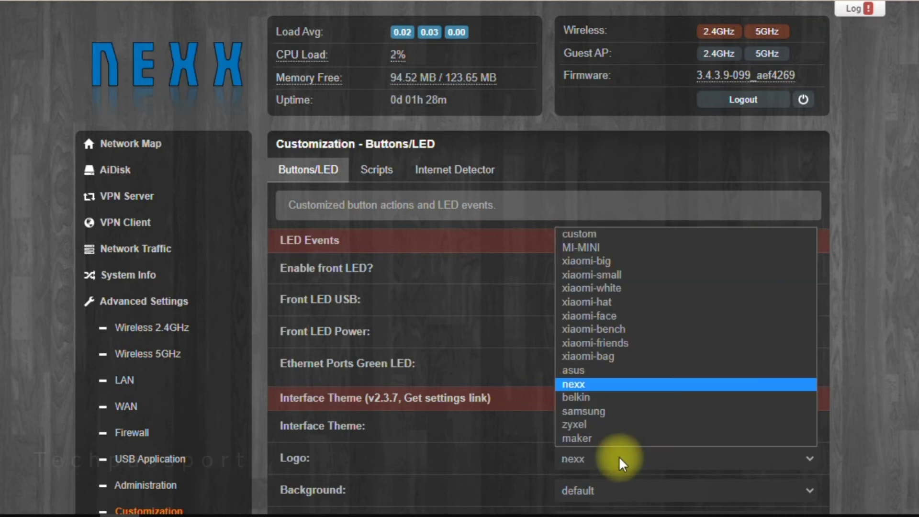
pyautogui.click(638, 375)
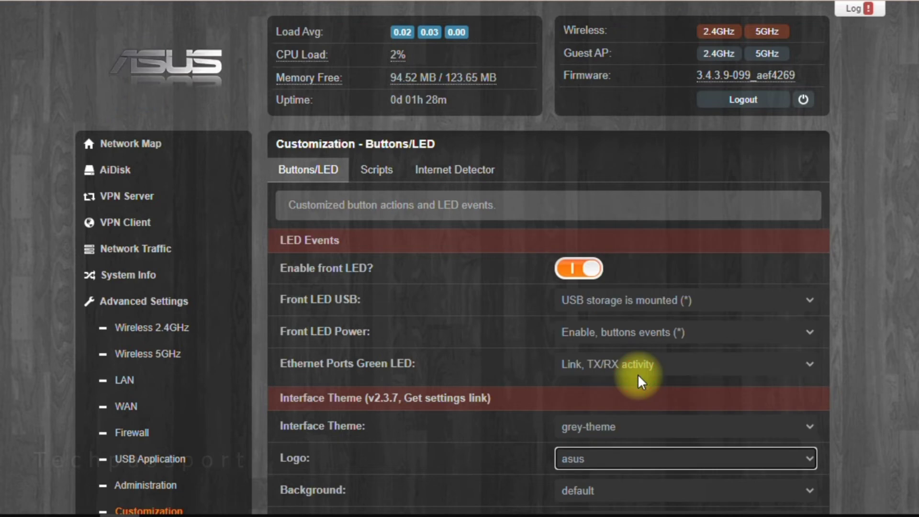
# Try the xiaomi-hat and xiaomi-white logos, and compare xiaomi-small and xiaomi-big once more
pyautogui.click(623, 449)
pyautogui.click(666, 307)
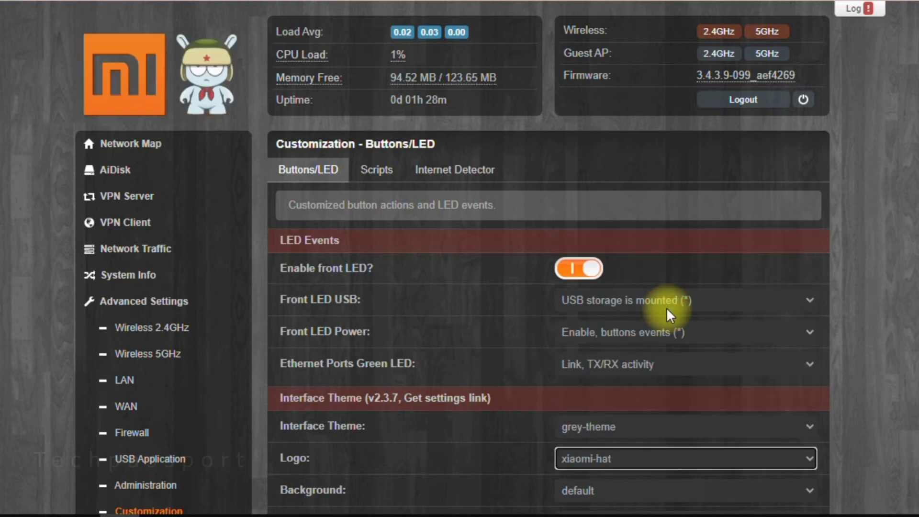
pyautogui.click(625, 446)
pyautogui.click(650, 288)
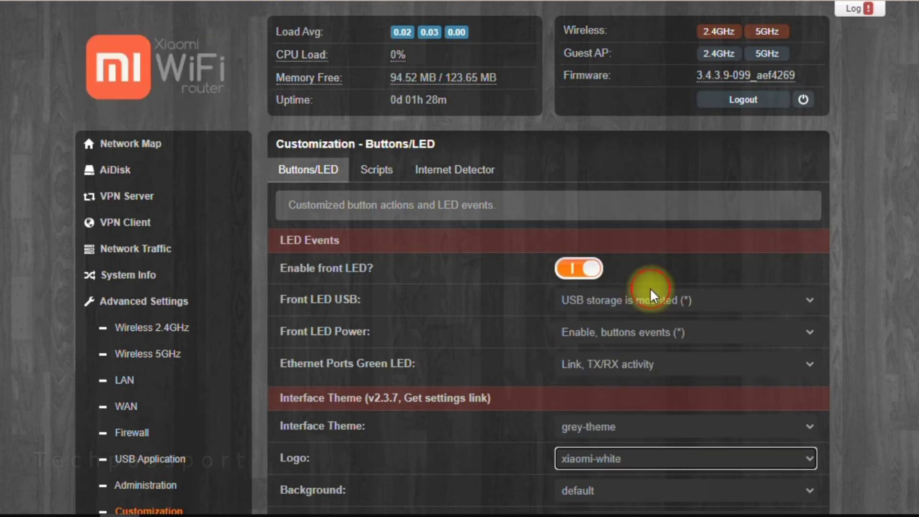
pyautogui.click(625, 453)
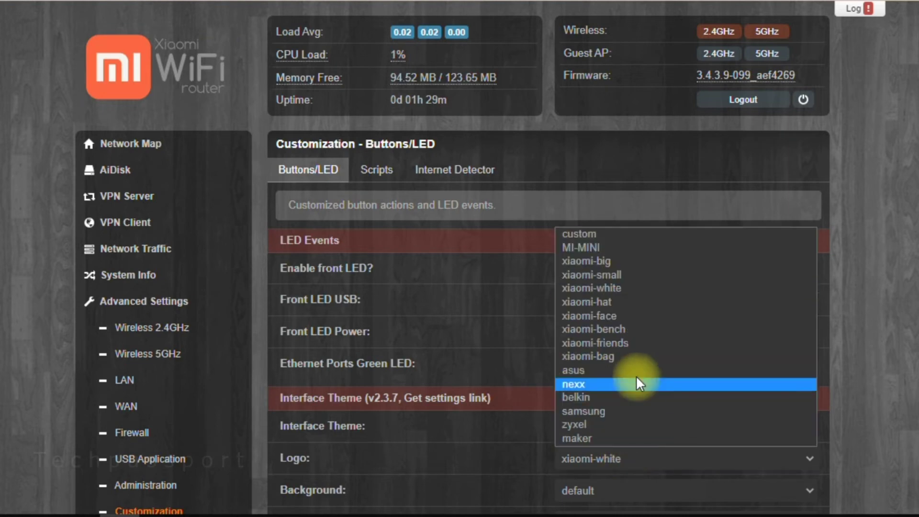
pyautogui.click(642, 275)
pyautogui.click(627, 452)
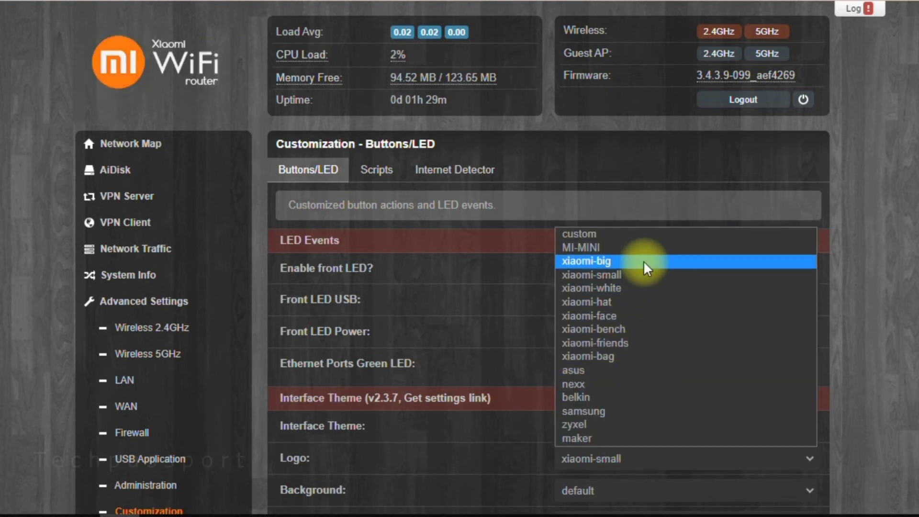
pyautogui.click(644, 260)
# Set the interface logo back to MI-MINI
pyautogui.click(621, 460)
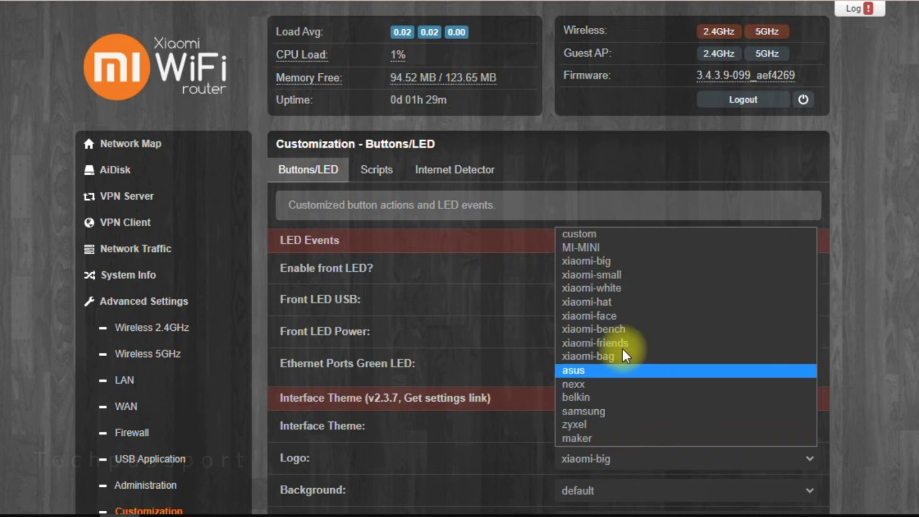
pyautogui.click(644, 248)
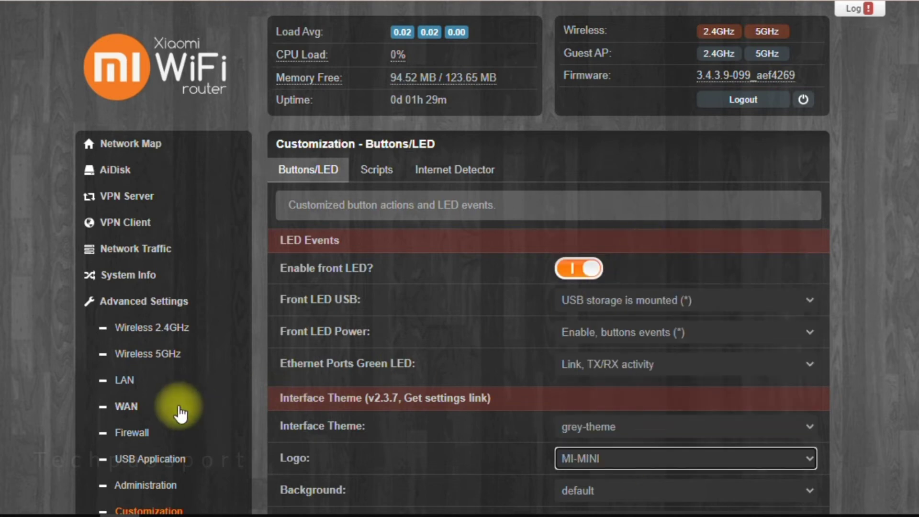
# Open Wireless & Wired Info and review the status of Wireless 2.4GHz, Wireless 5GHz, WAN, LAN1 and LAN2
pyautogui.scroll(-3, 181, 410)
pyautogui.click(159, 382)
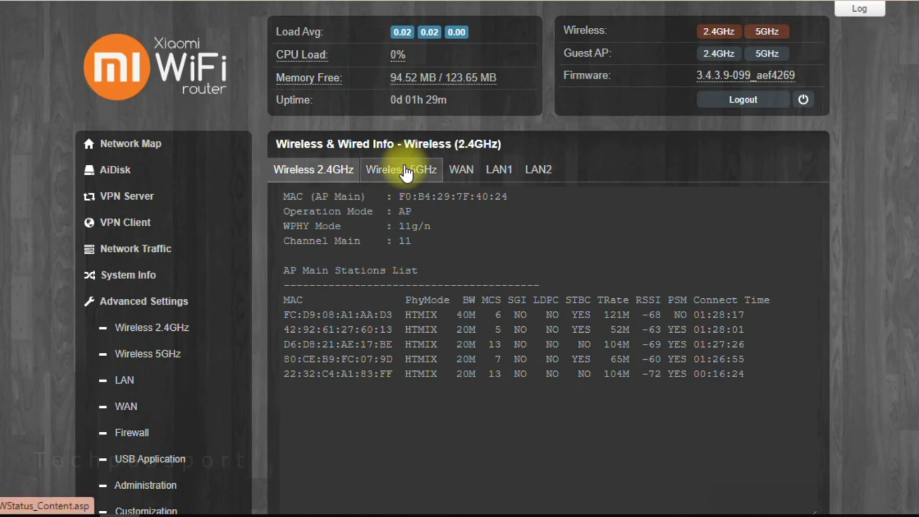
pyautogui.click(405, 174)
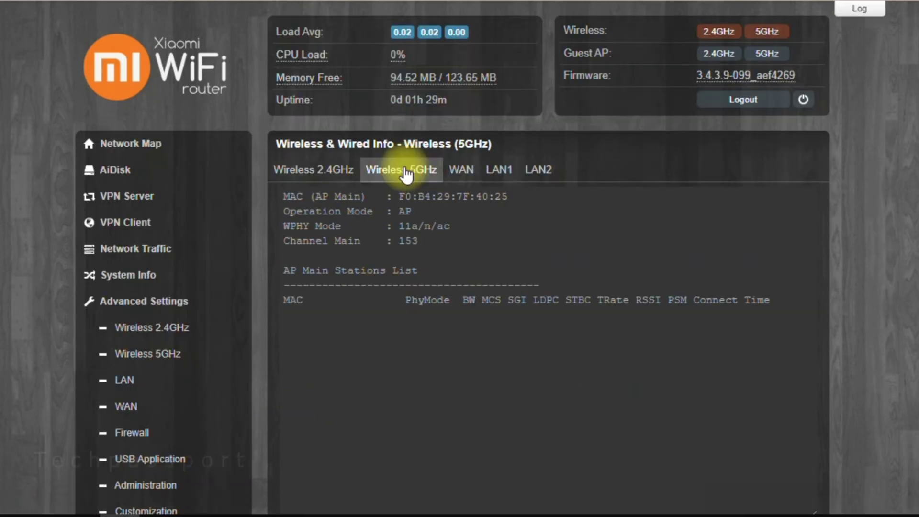
pyautogui.click(462, 173)
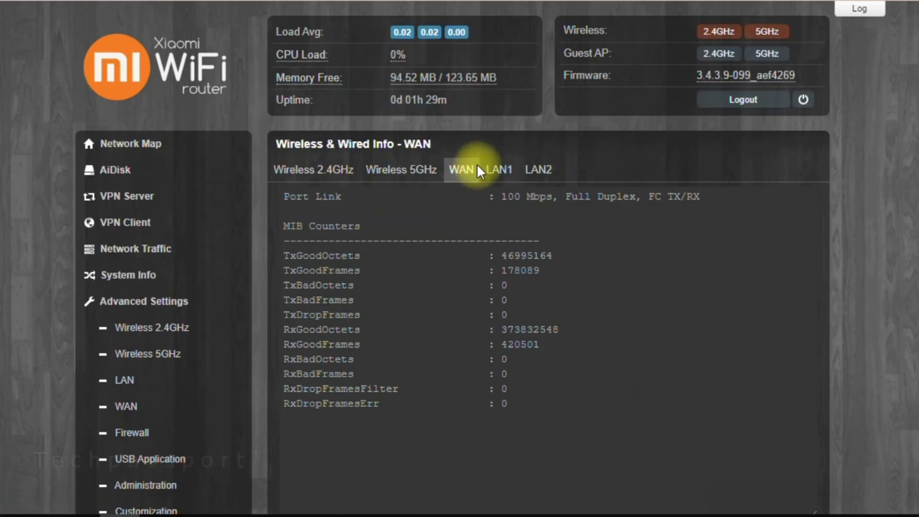
pyautogui.click(500, 169)
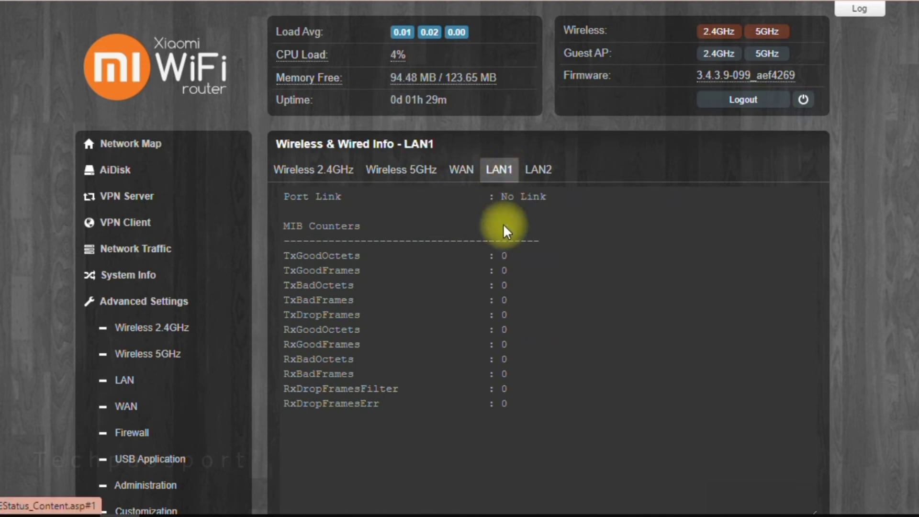
pyautogui.click(544, 171)
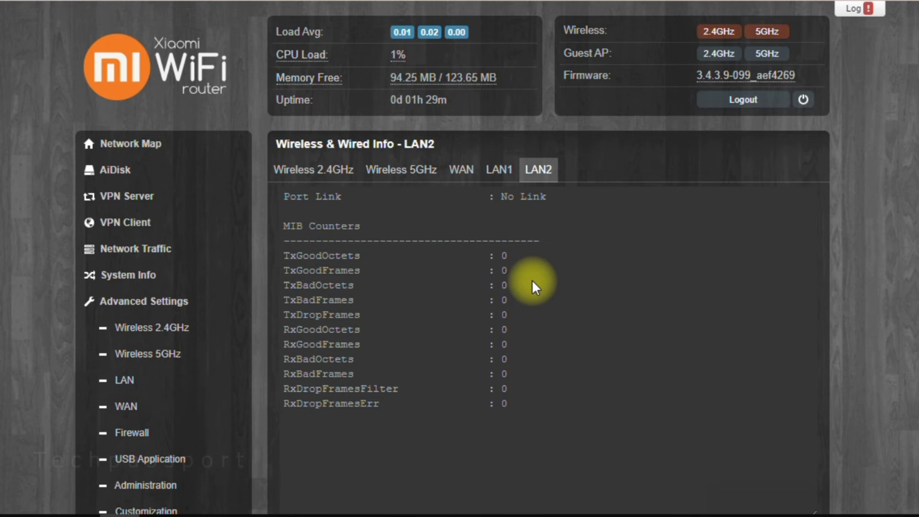
pyautogui.scroll(-3, 192, 287)
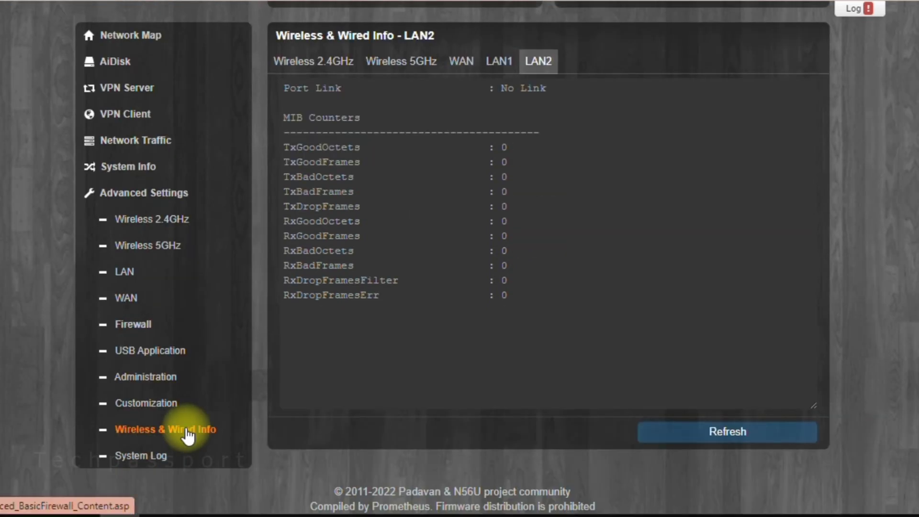
# Open the System Log's general log, and check the connected clients on the Network Map
pyautogui.click(244, 463)
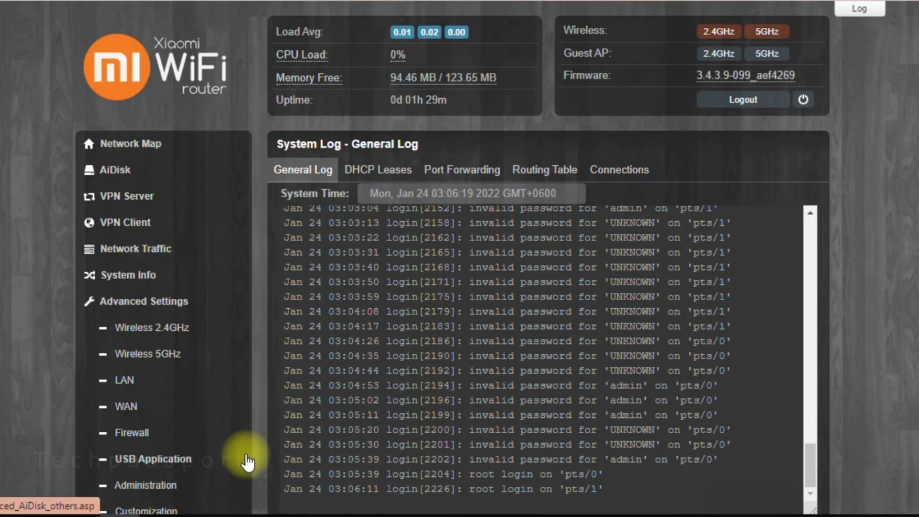
pyautogui.click(126, 144)
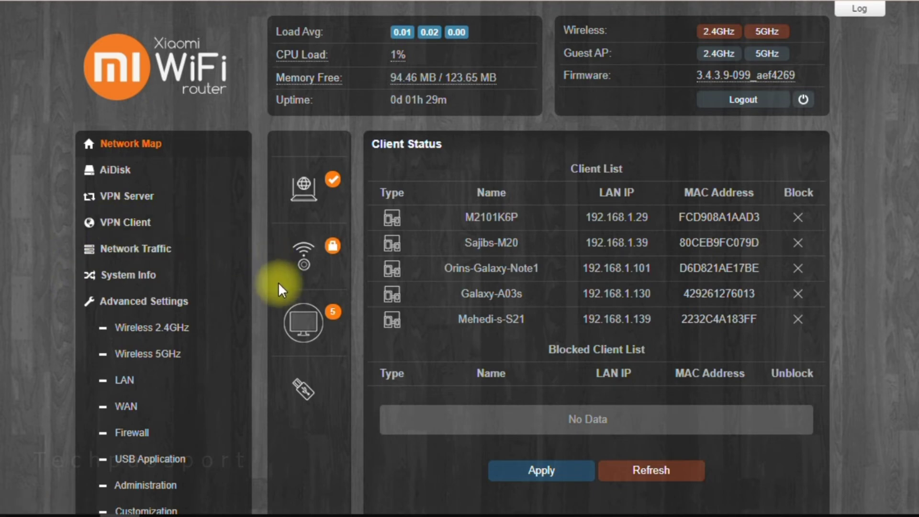
pyautogui.scroll(-2, 279, 292)
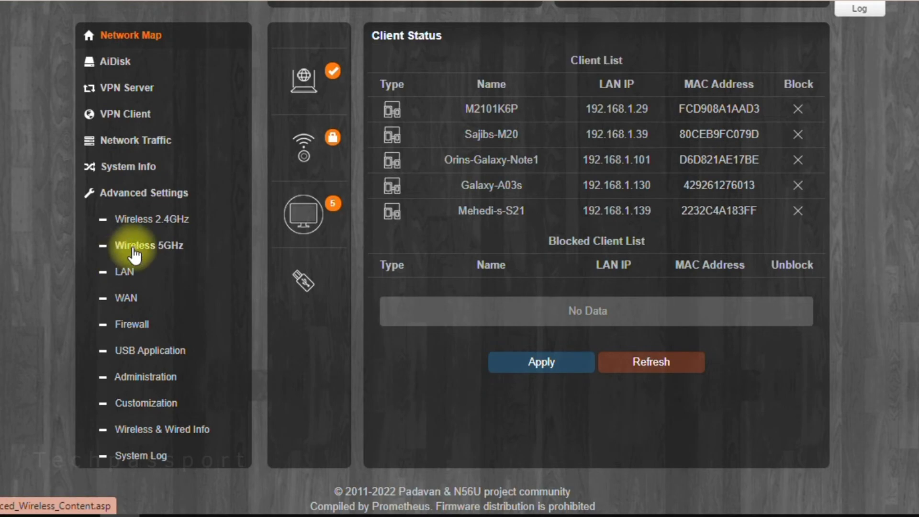
# Open the Wireless 2.4GHz general settings, review them down to the region code, and reveal the WPA Pre-Shared Key
pyautogui.click(143, 220)
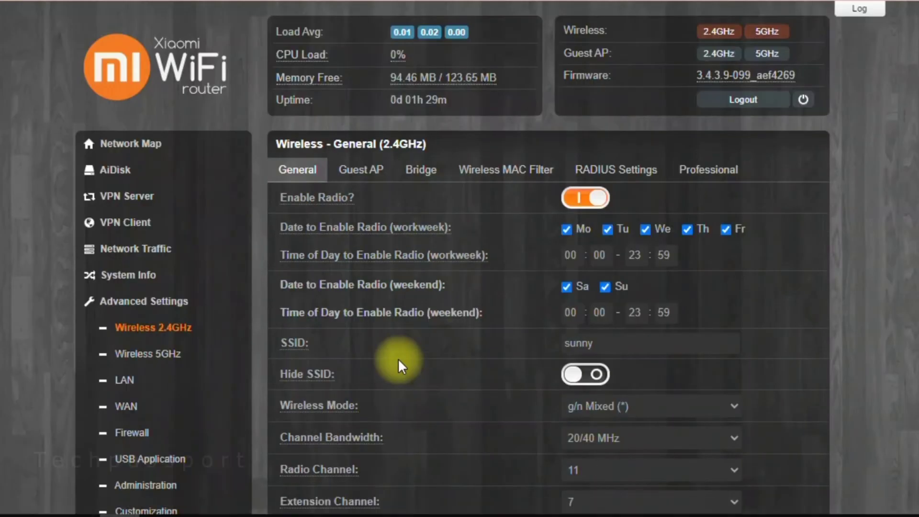
pyautogui.scroll(-3, 398, 358)
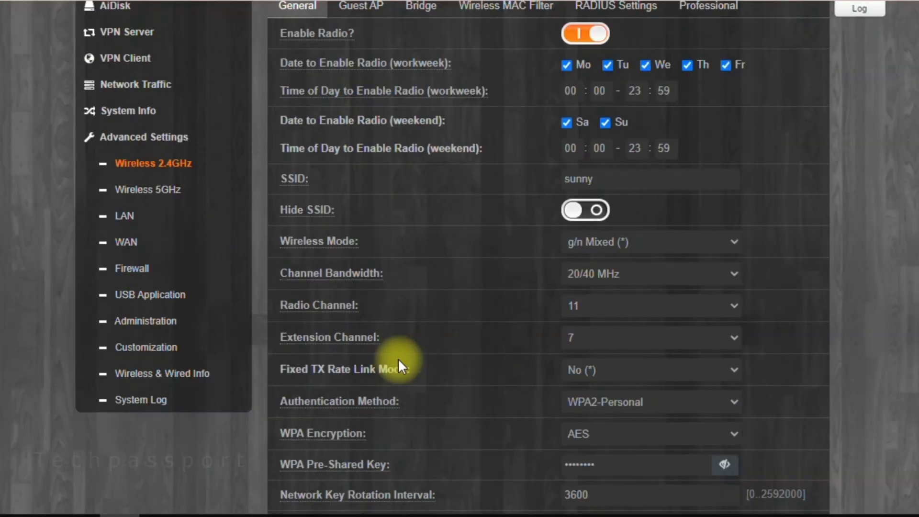
pyautogui.scroll(2, 398, 358)
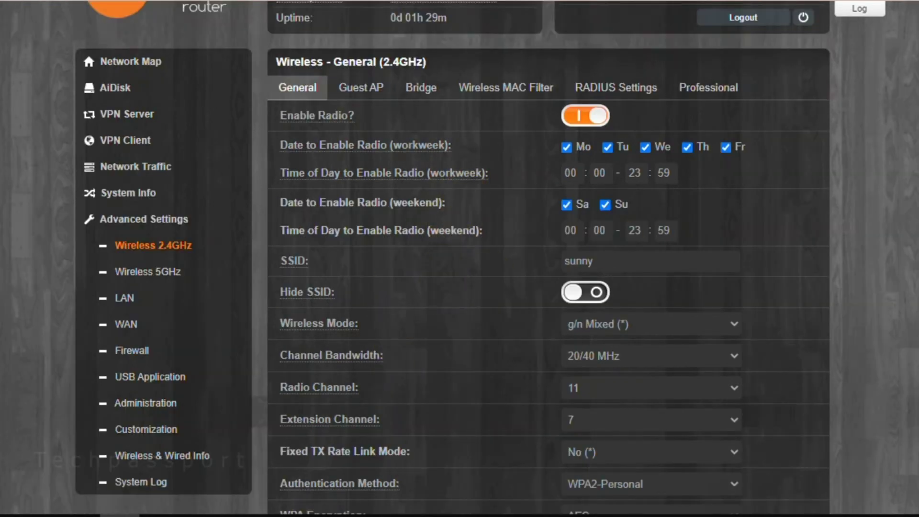
pyautogui.scroll(-3, 548, 268)
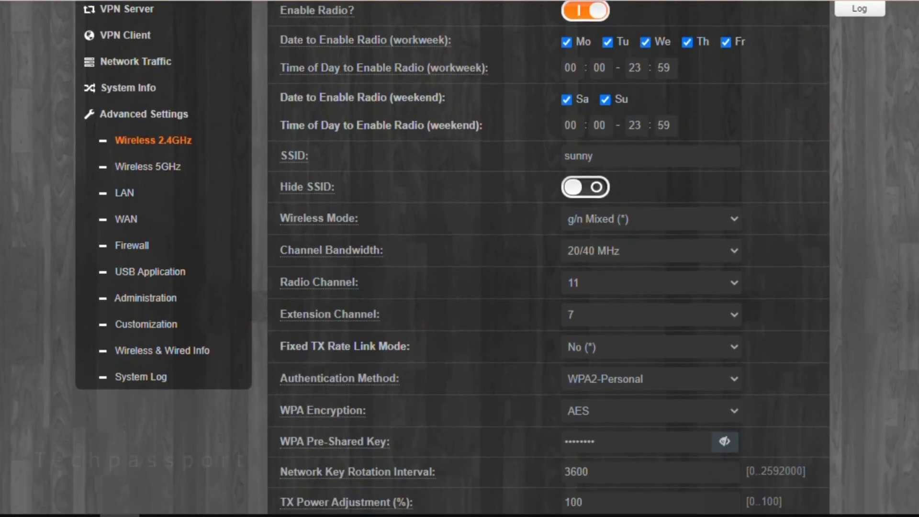
pyautogui.scroll(-2, 548, 258)
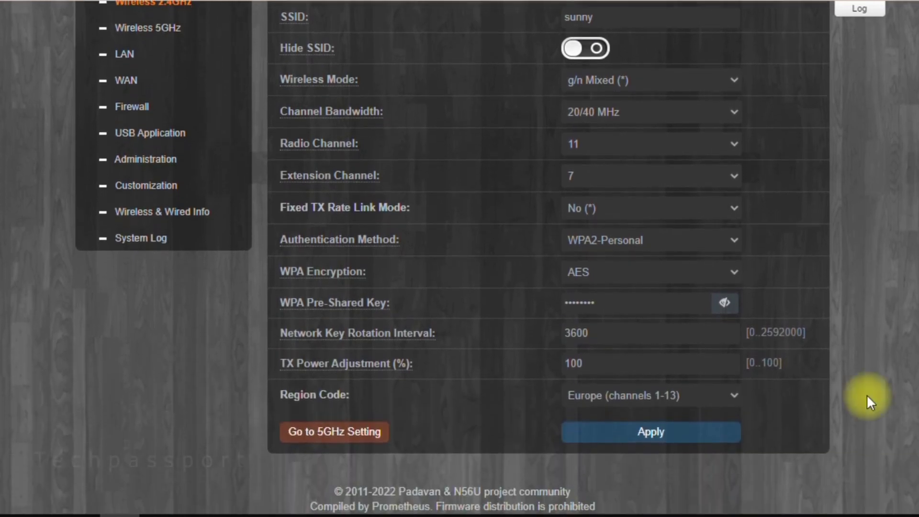
pyautogui.click(724, 303)
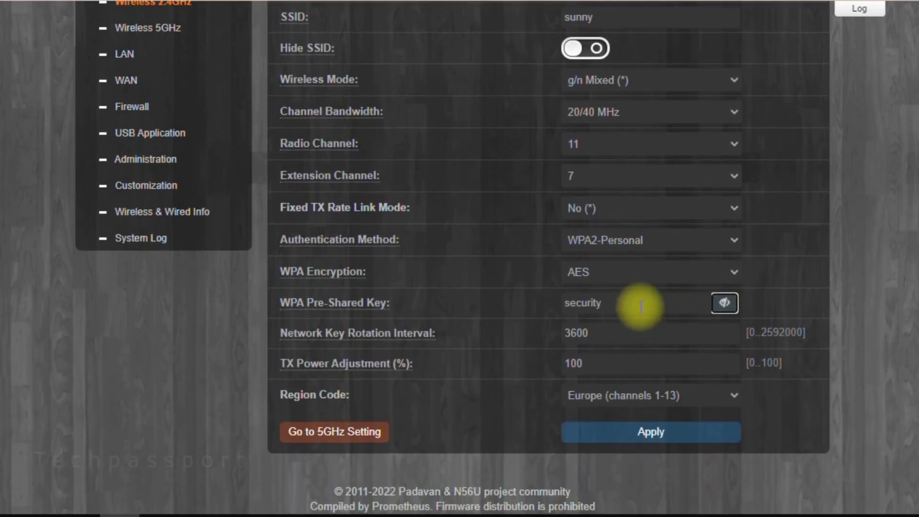
pyautogui.moveTo(622, 304); pyautogui.dragTo(493, 307)
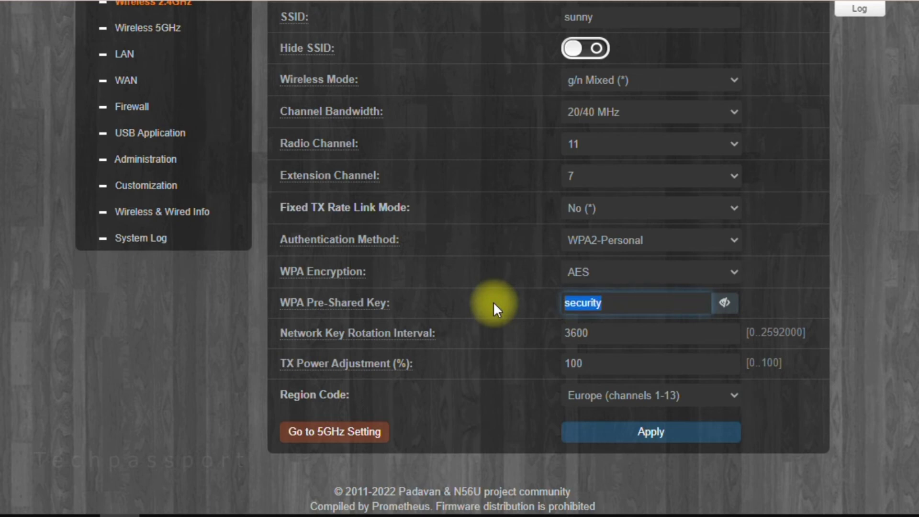
pyautogui.scroll(5, 143, 67)
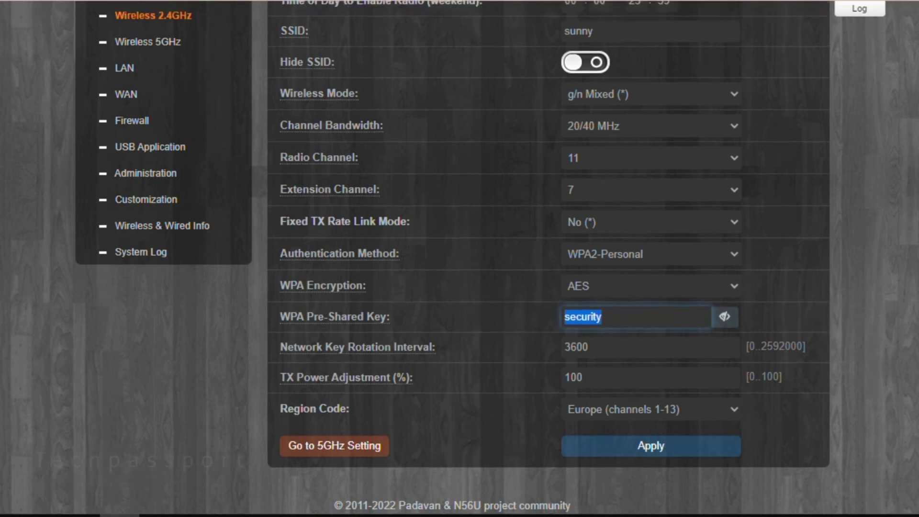
# Return to the Network Map, reopen the Wireless 2.4GHz general settings, and reveal and highlight the WPA Pre-Shared Key again
pyautogui.click(240, 152)
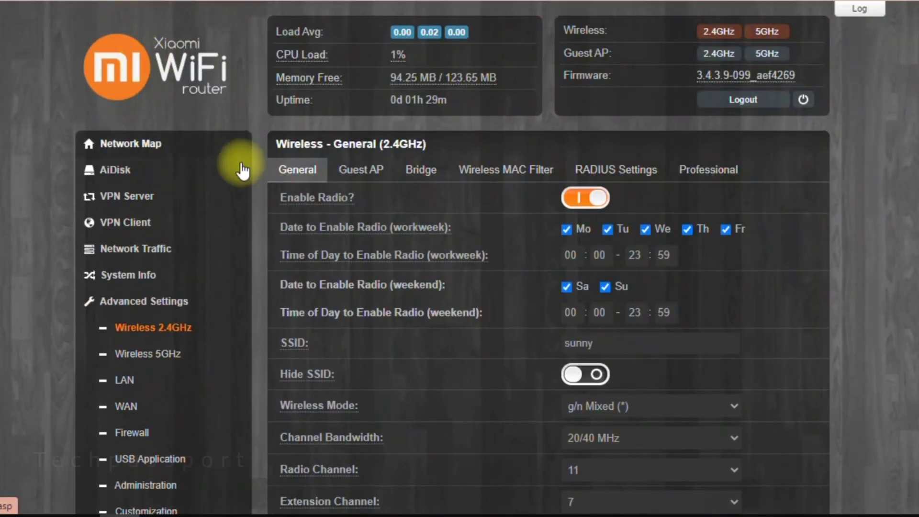
pyautogui.scroll(-3, 244, 171)
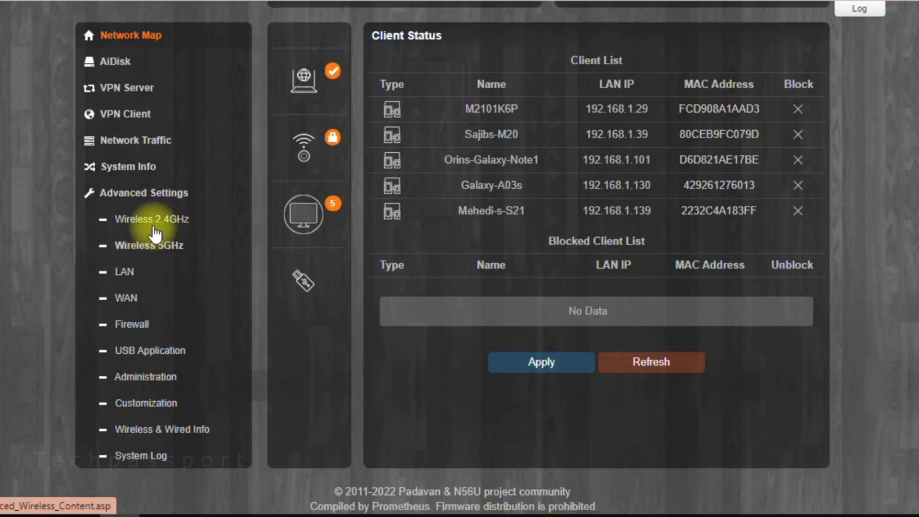
pyautogui.click(151, 217)
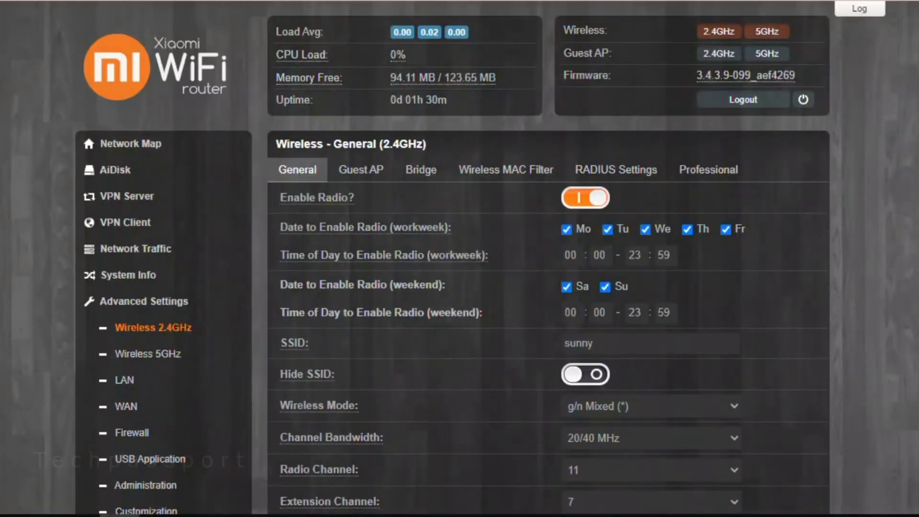
pyautogui.scroll(-9, 548, 258)
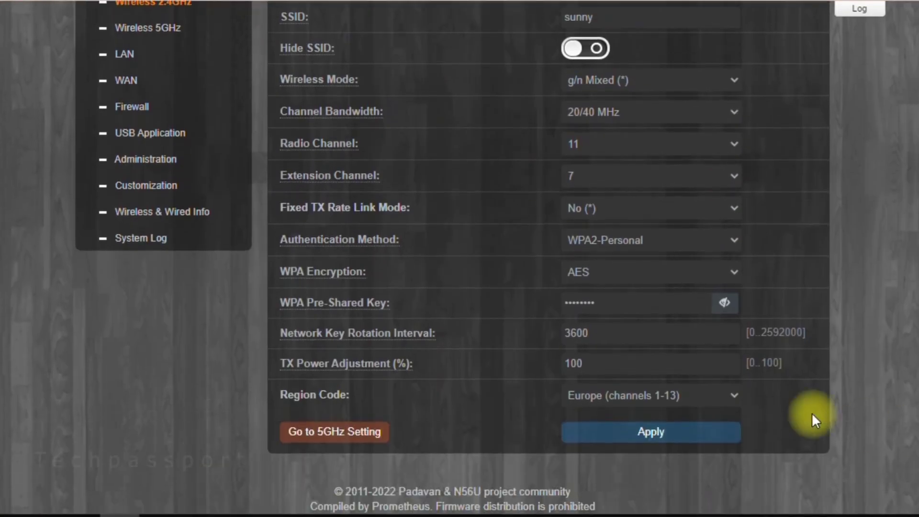
pyautogui.click(724, 303)
pyautogui.doubleClick(664, 303)
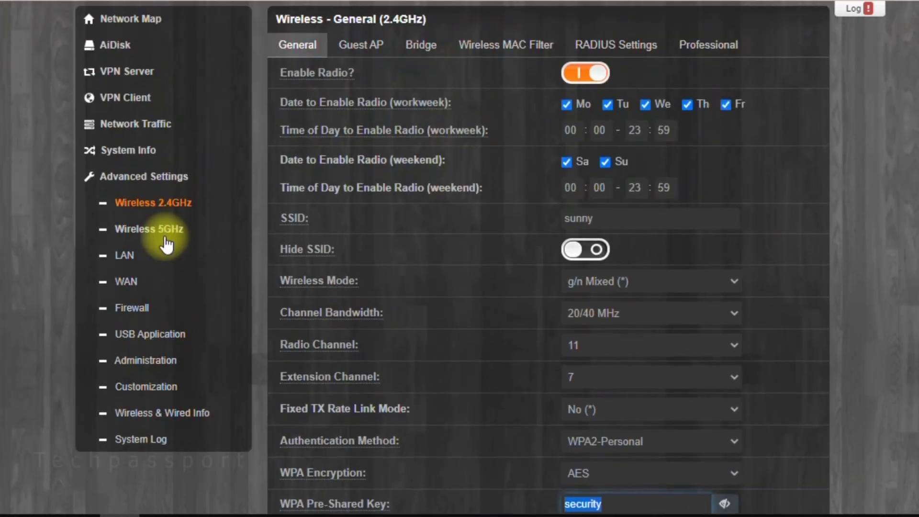
# Open the Wireless 5GHz general settings, and reveal and highlight their WPA Pre-Shared Key
pyautogui.click(117, 28)
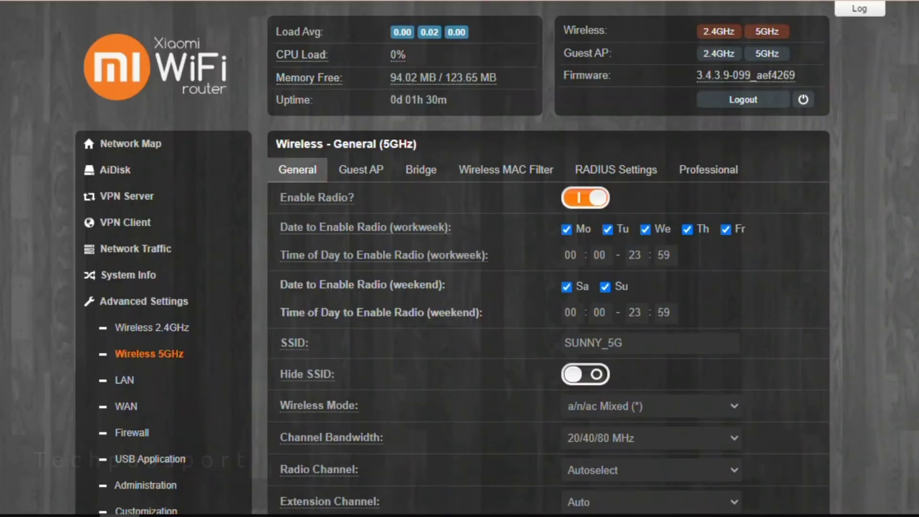
pyautogui.scroll(-6, 882, 335)
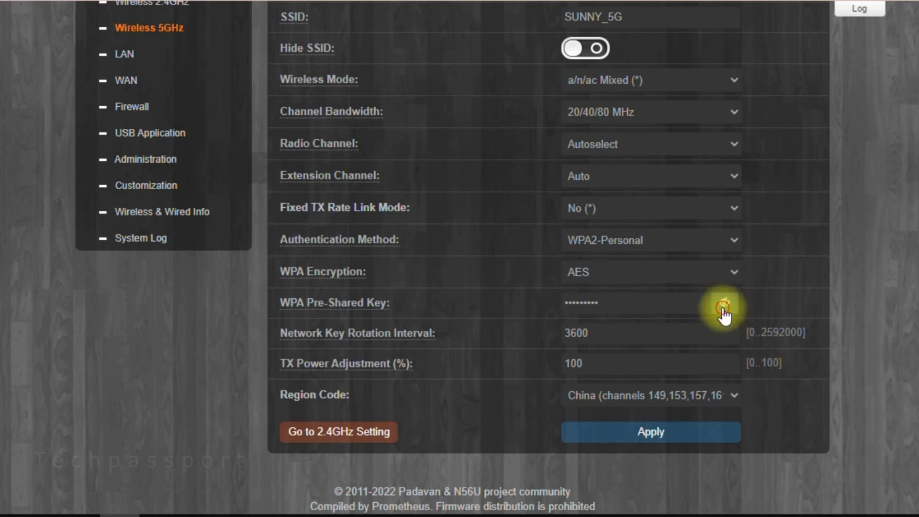
pyautogui.click(723, 306)
pyautogui.moveTo(663, 303); pyautogui.dragTo(490, 301)
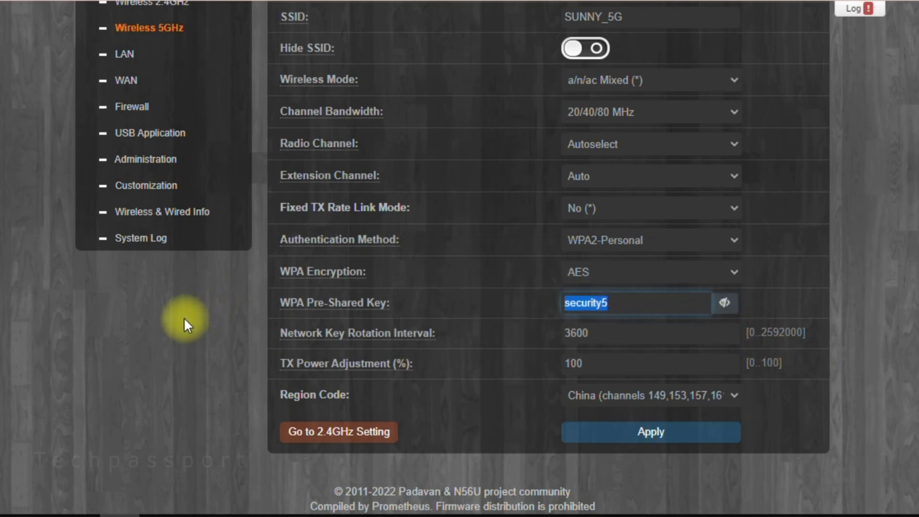
pyautogui.scroll(5, 184, 317)
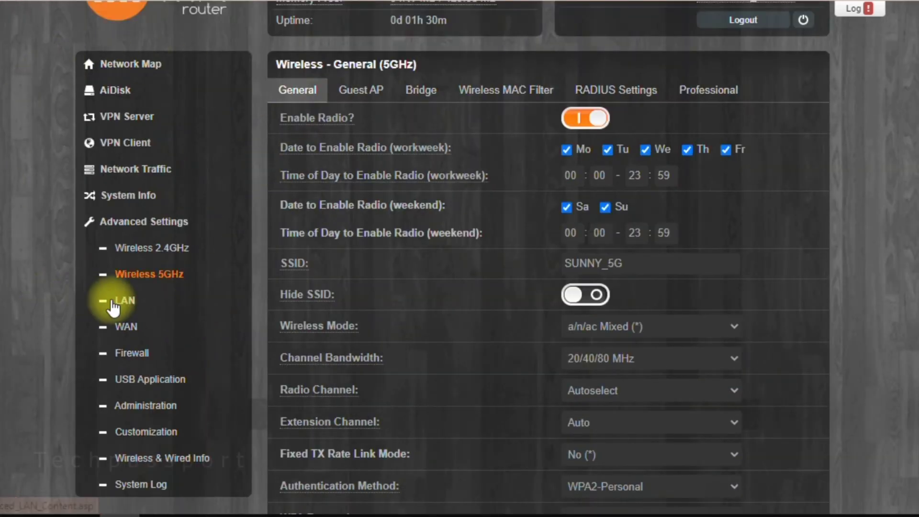
# Open the WAN Internet Connection settings and review them from the connection type to Ports Isolation and VLAN Filtering
pyautogui.click(127, 327)
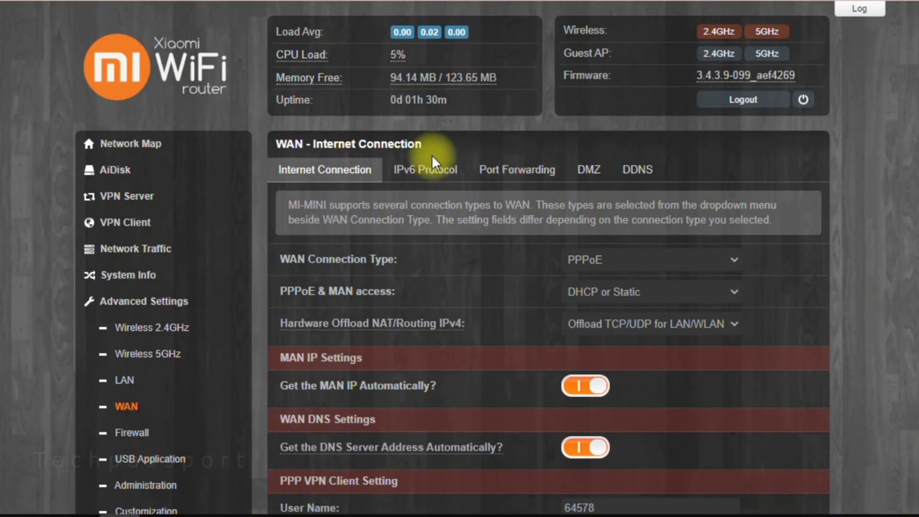
pyautogui.click(331, 171)
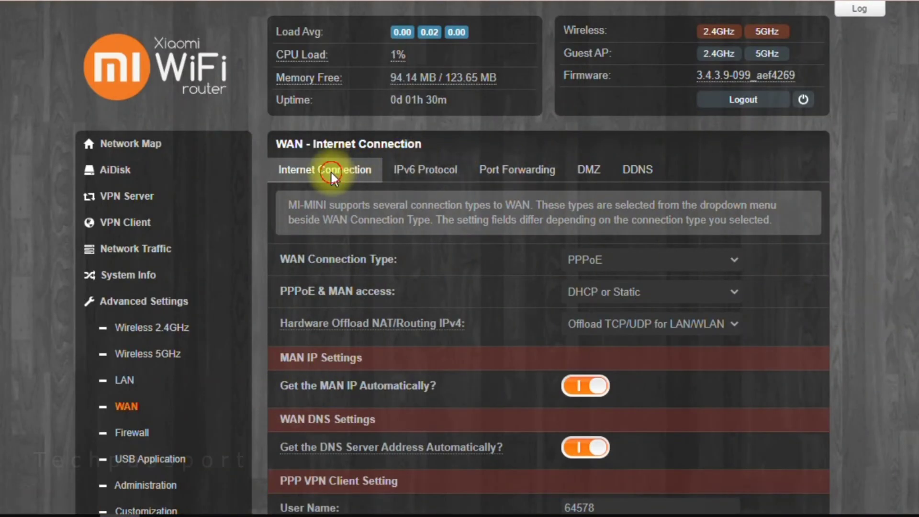
pyautogui.moveTo(331, 219); pyautogui.dragTo(359, 209)
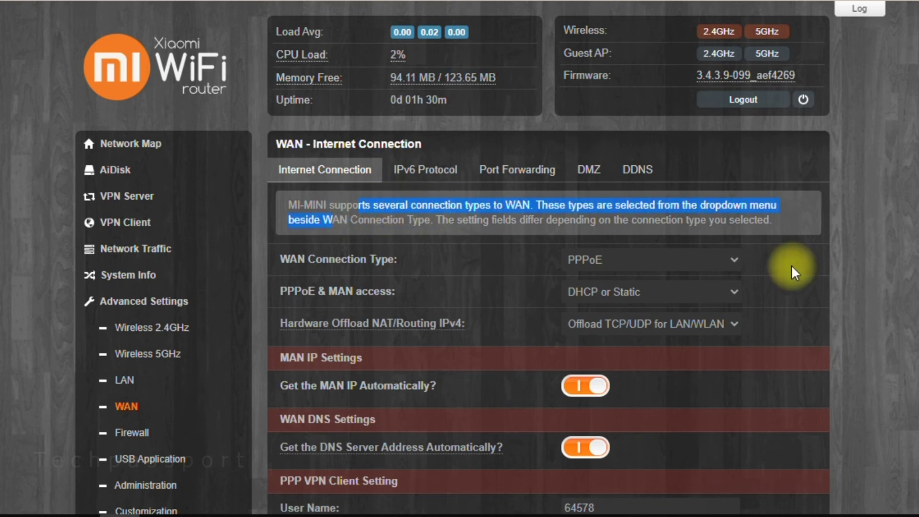
pyautogui.scroll(-5, 888, 276)
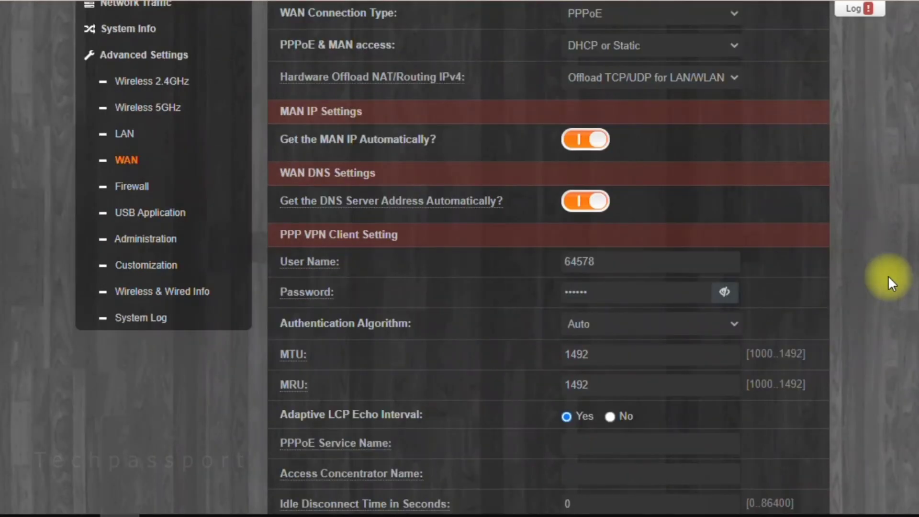
pyautogui.scroll(-3, 888, 276)
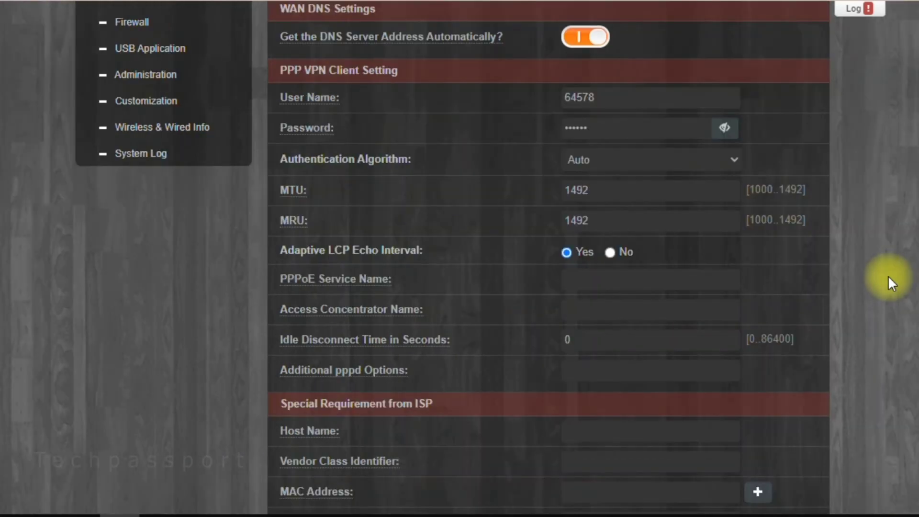
pyautogui.scroll(-4, 889, 275)
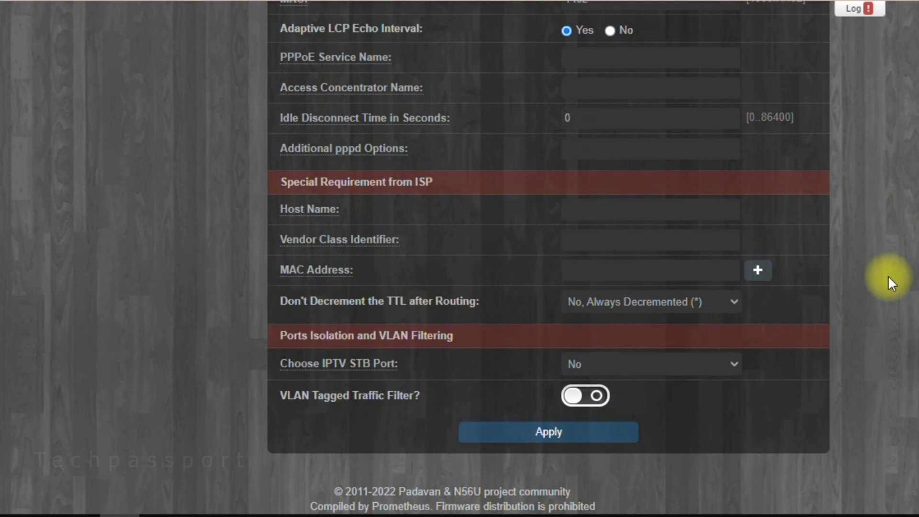
pyautogui.scroll(15, 888, 274)
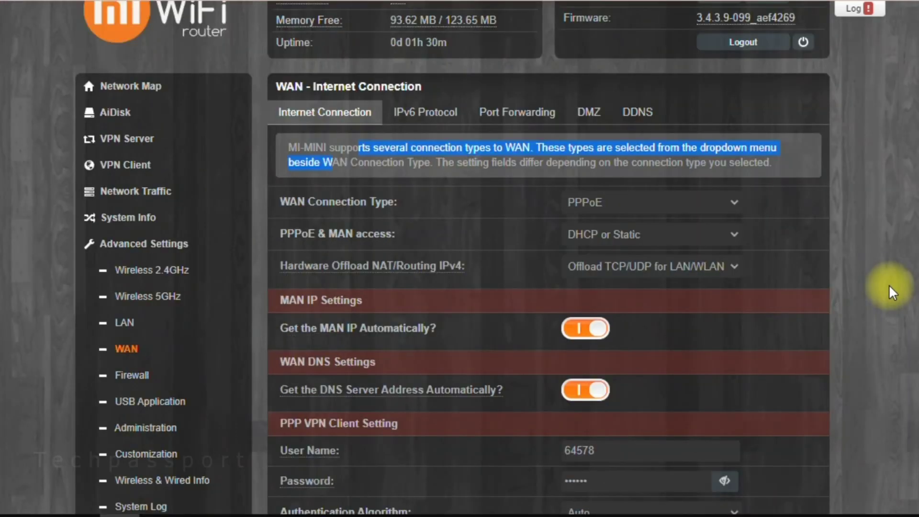
# Try IPoE: Static IP and IPoE: Automatic IP as the WAN connection type to compare their setting fields
pyautogui.click(730, 205)
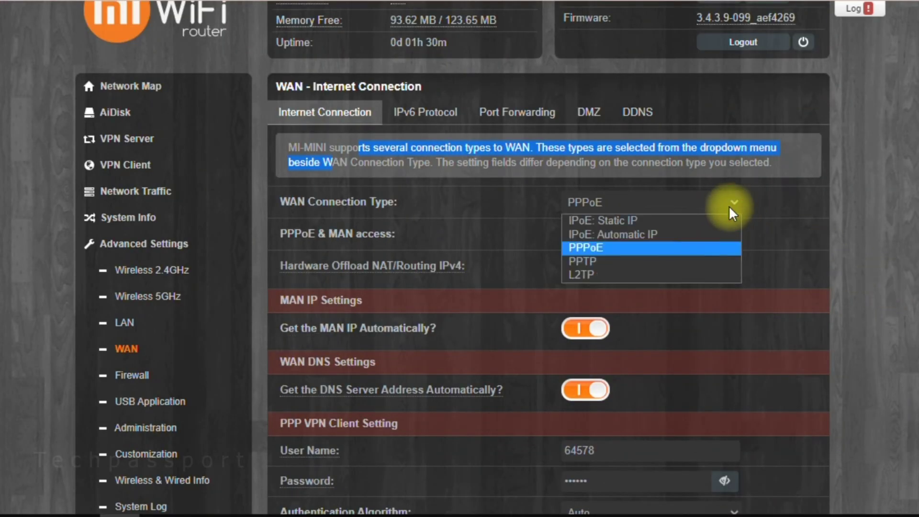
pyautogui.click(697, 220)
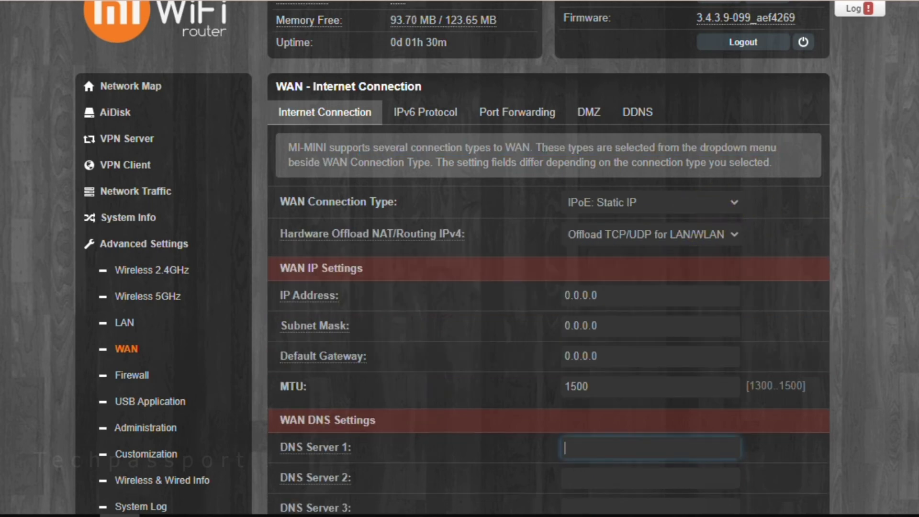
pyautogui.scroll(-2, 549, 258)
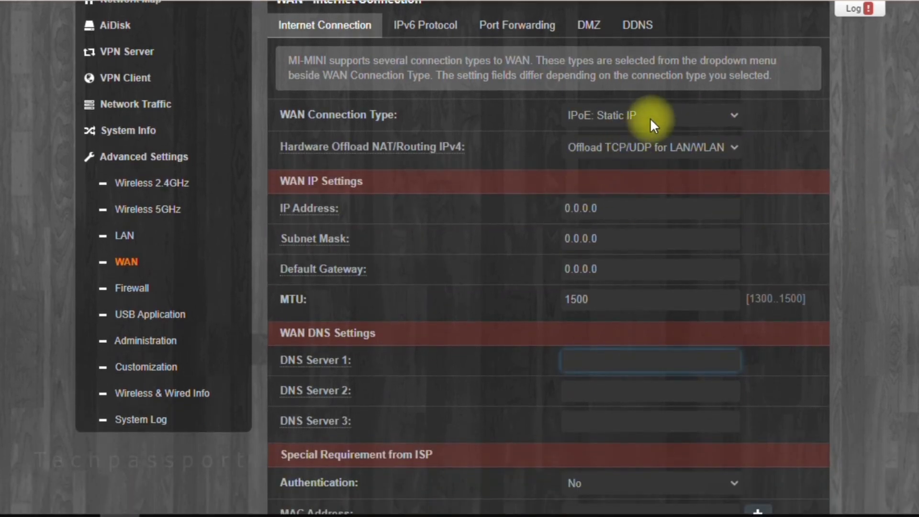
pyautogui.click(650, 117)
pyautogui.click(641, 148)
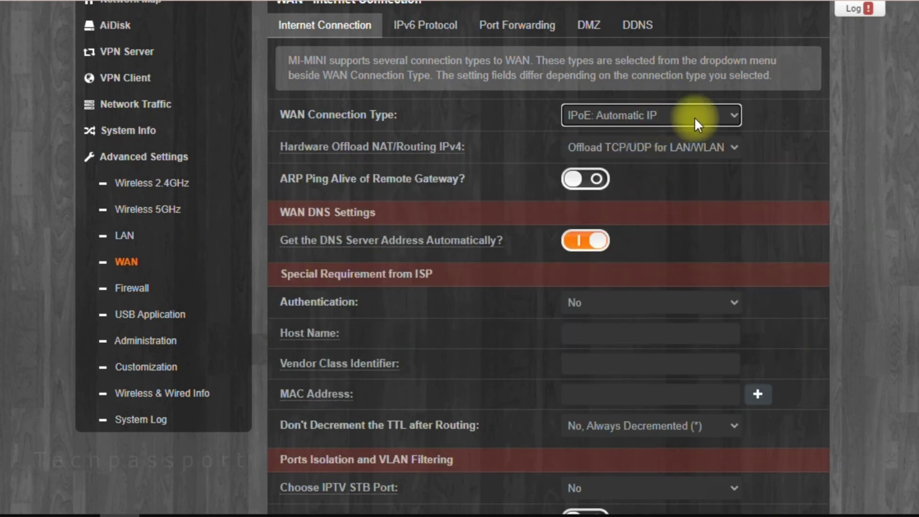
# View the Hardware Offload NAT/Routing IPv4 options, and set the WAN connection type back to PPPoE
pyautogui.click(694, 150)
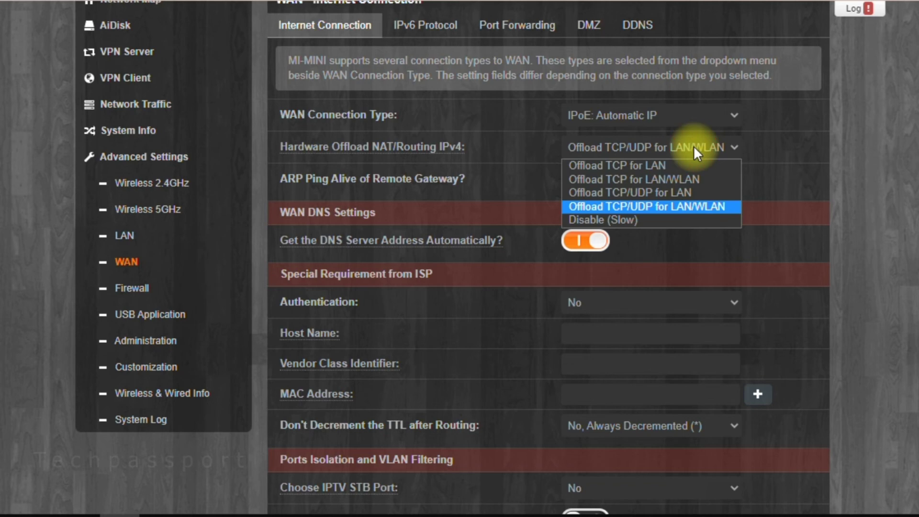
pyautogui.click(693, 145)
pyautogui.click(695, 119)
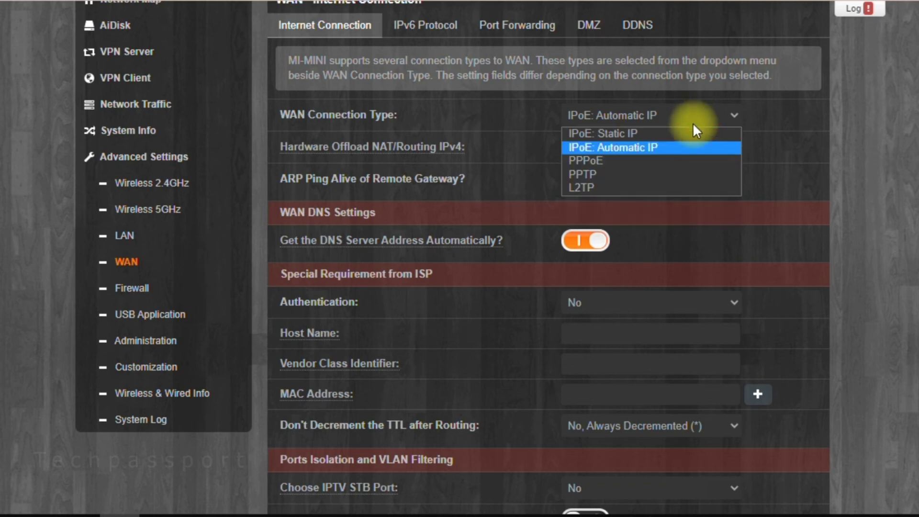
pyautogui.click(668, 158)
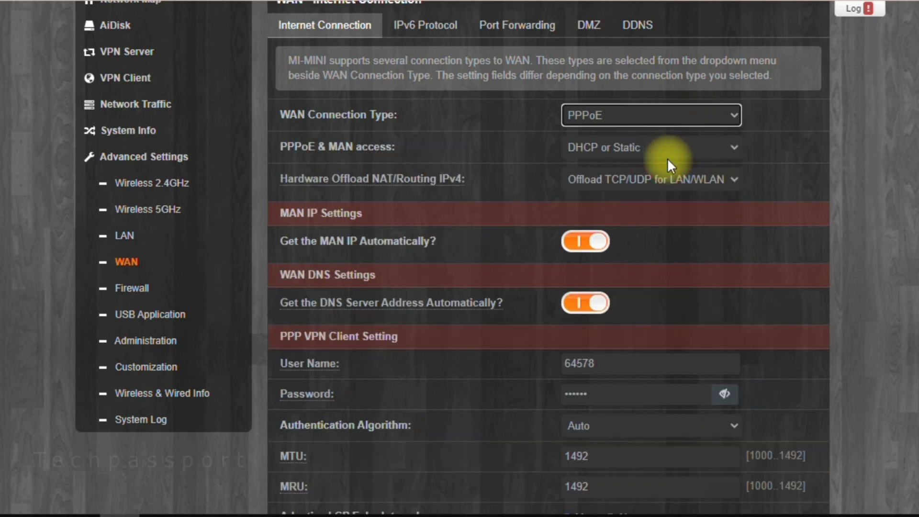
pyautogui.scroll(-3, 548, 258)
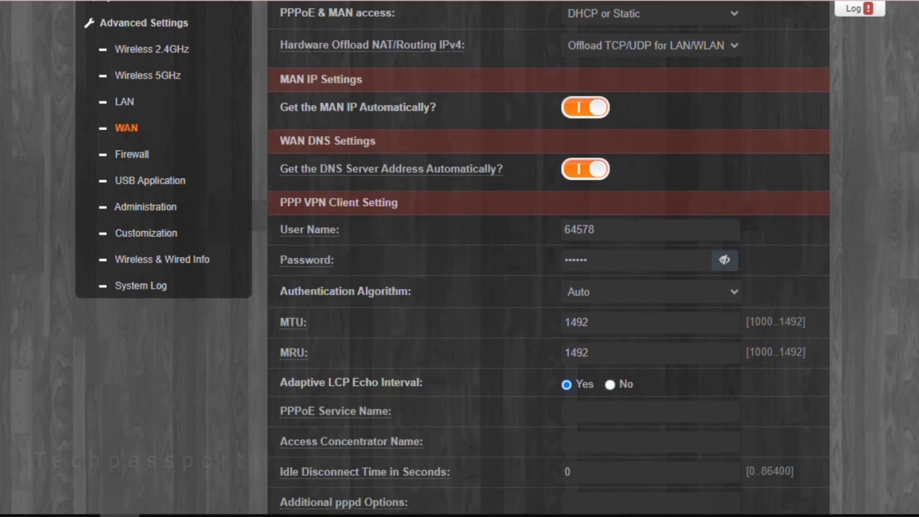
# Reveal the PPPoE account password and review the PPP VPN client and ISP requirement settings
pyautogui.click(724, 260)
pyautogui.scroll(-6, 549, 259)
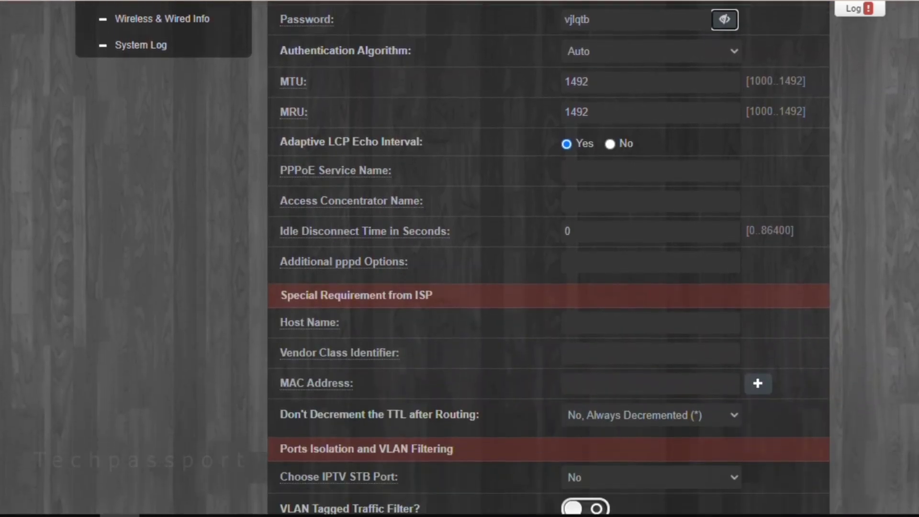
pyautogui.scroll(10, 735, 154)
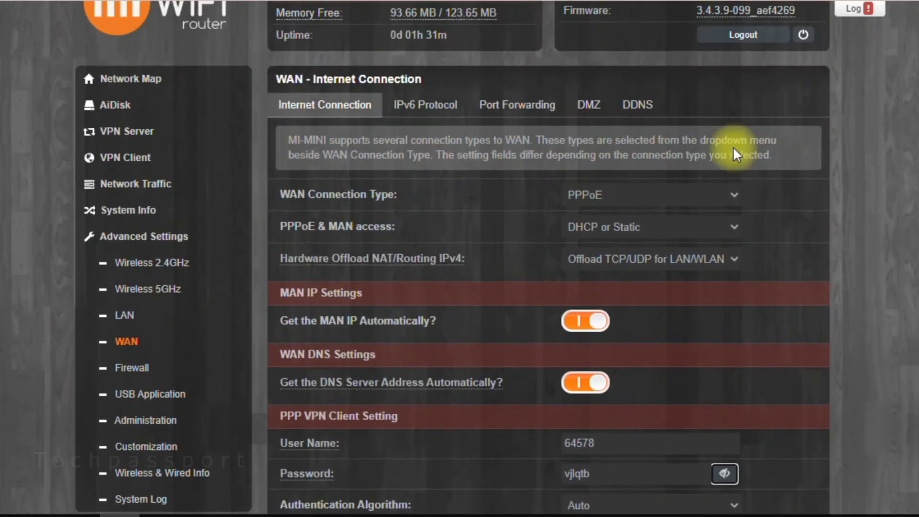
# Try PPTP and L2TP as the WAN connection type, and review the setting fields for L2TP
pyautogui.click(642, 195)
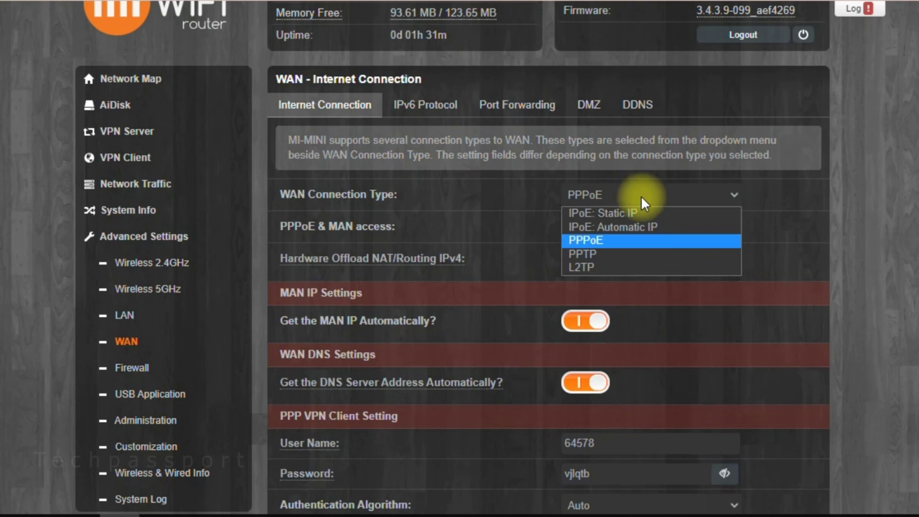
pyautogui.click(630, 263)
pyautogui.click(670, 197)
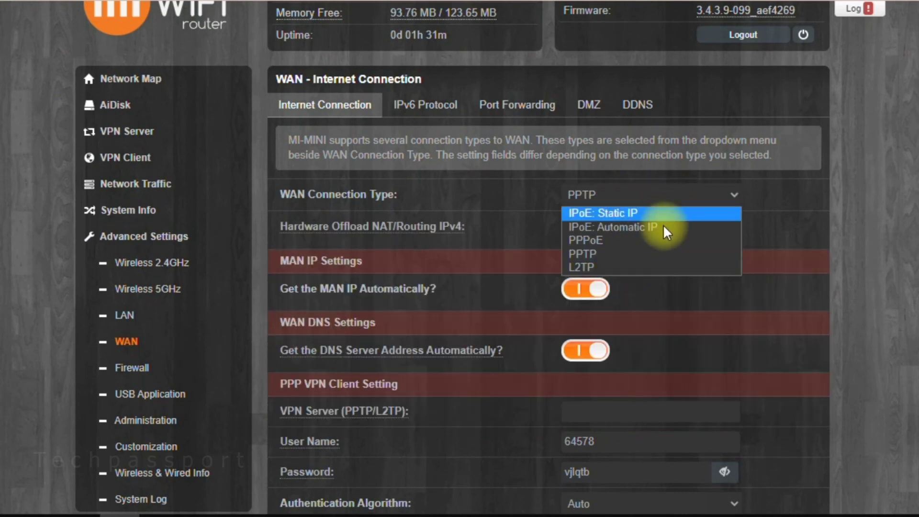
pyautogui.click(645, 268)
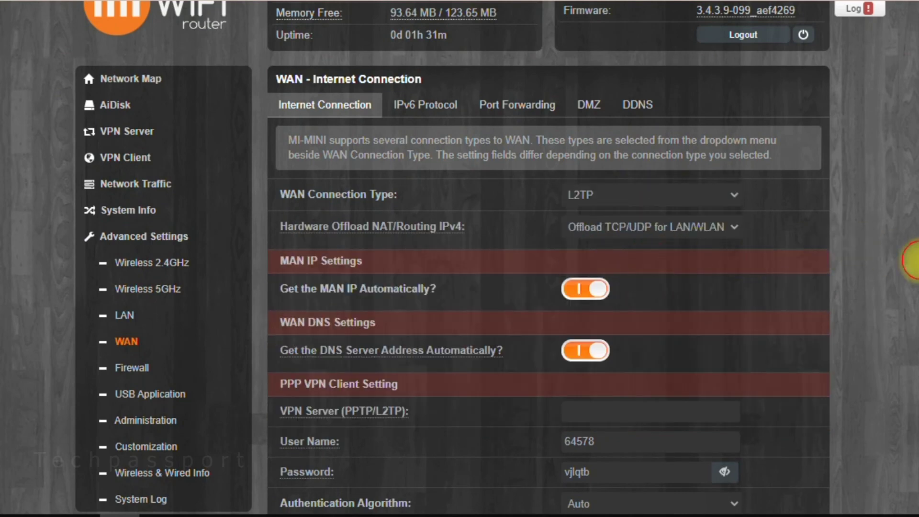
pyautogui.scroll(-10, 548, 259)
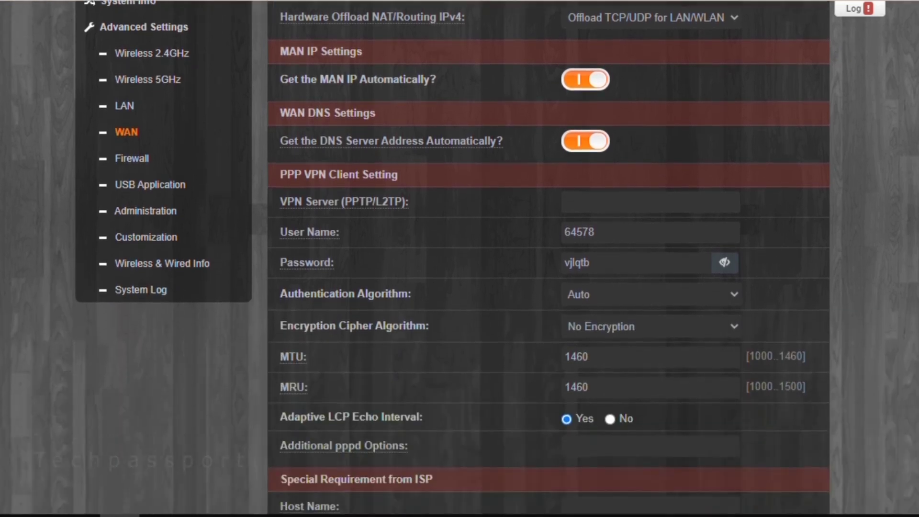
pyautogui.scroll(8, 548, 259)
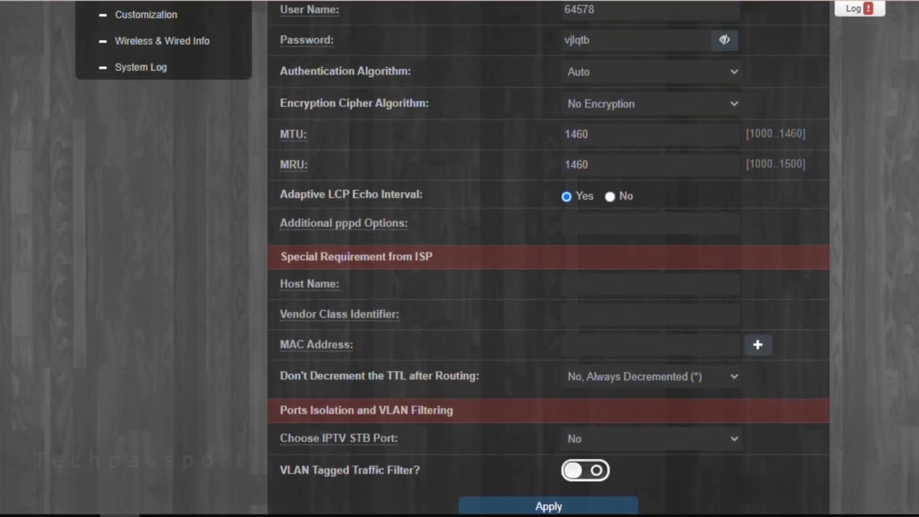
pyautogui.scroll(4, 548, 259)
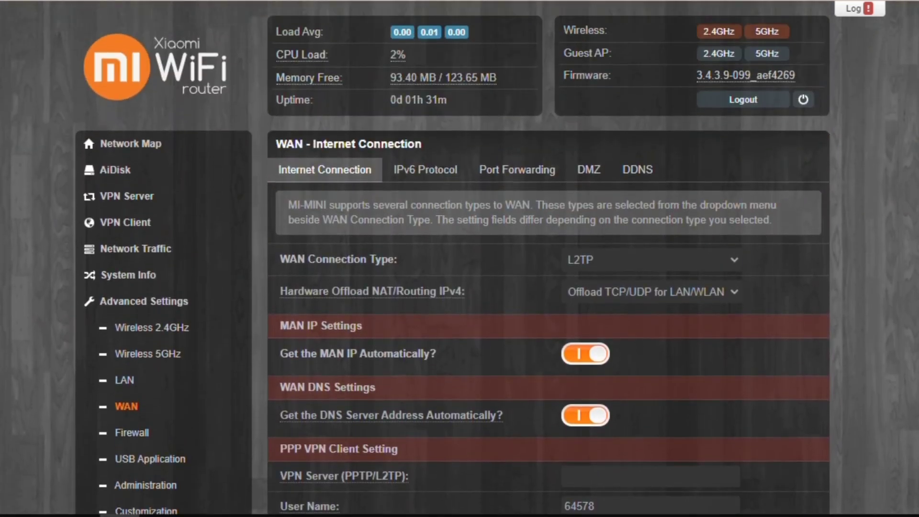
# Open the WAN IPv6 Protocol settings, and highlight the Padavan project community and firmware distribution notice in the page footer
pyautogui.click(434, 170)
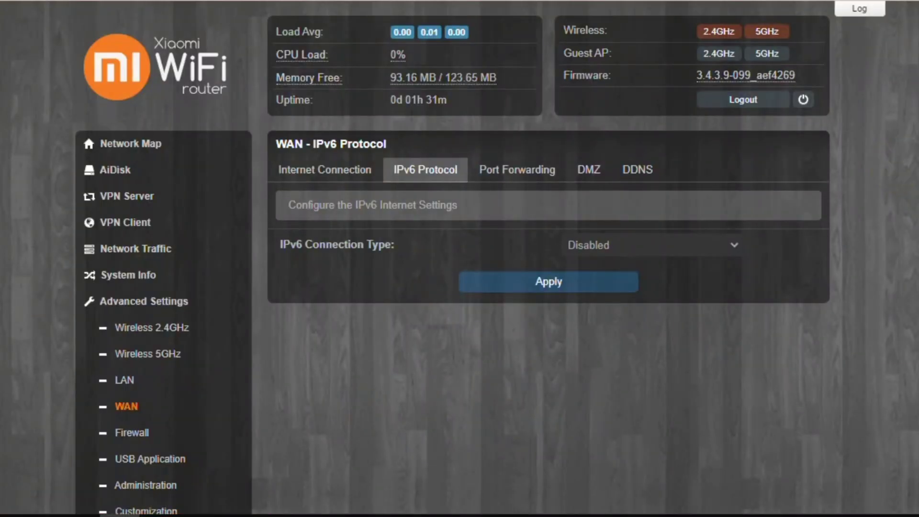
pyautogui.scroll(-1, 464, 259)
pyautogui.scroll(-2, 460, 258)
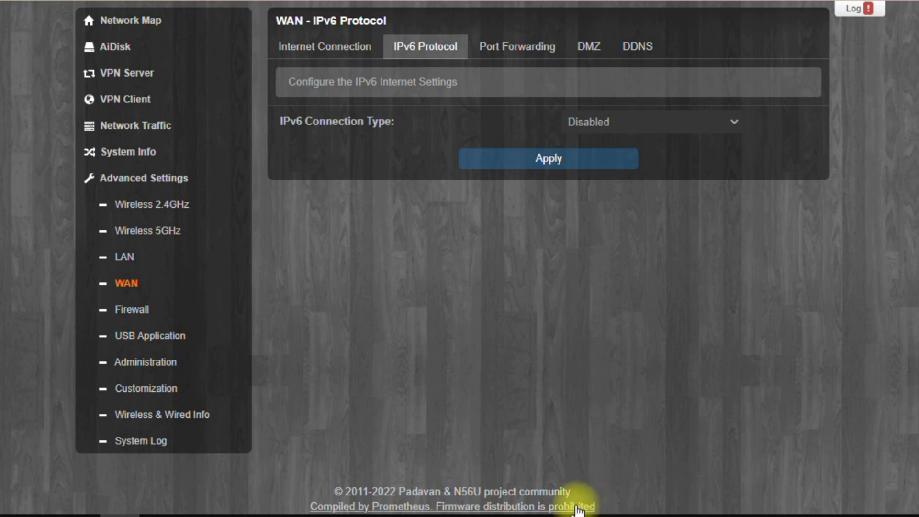
pyautogui.moveTo(596, 508); pyautogui.dragTo(321, 484)
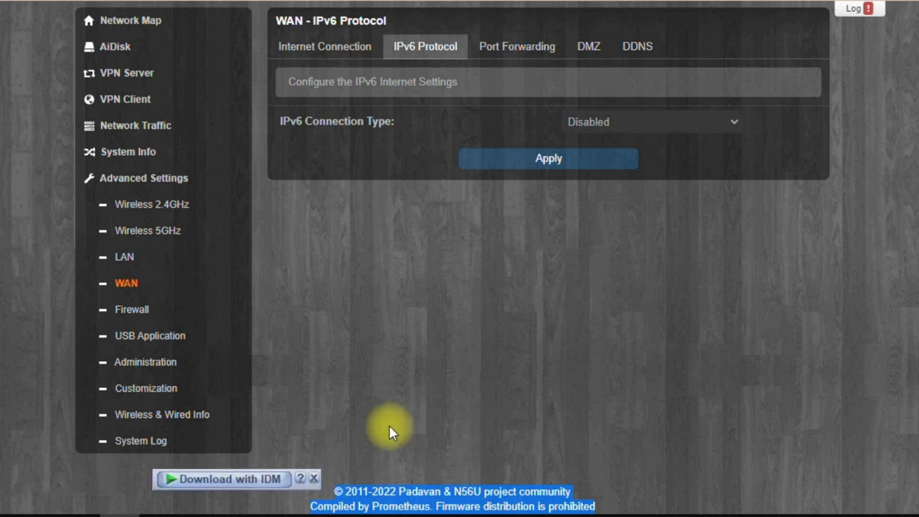